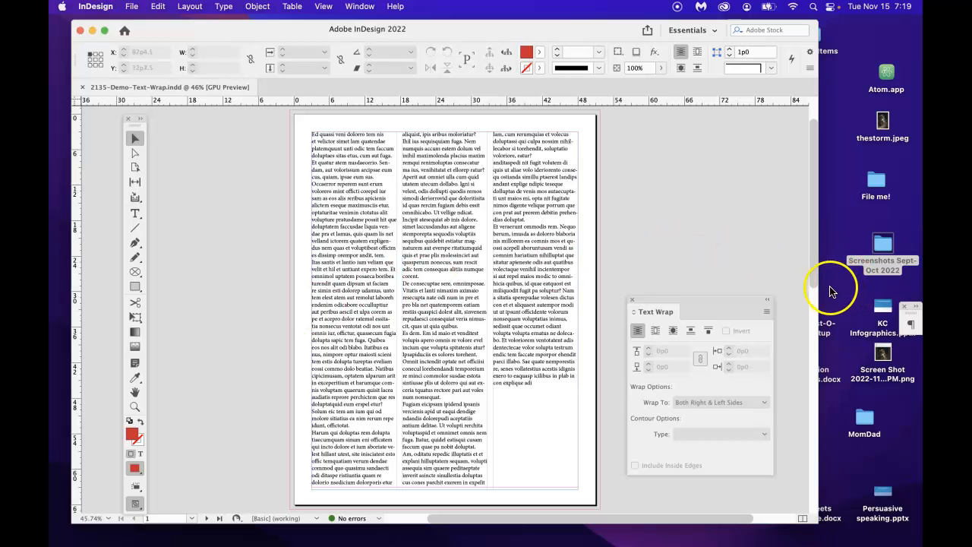
# - Widen the application window and move the Text Wrap panel clear of the page
pyautogui.moveTo(817, 293); pyautogui.dragTo(922, 293)
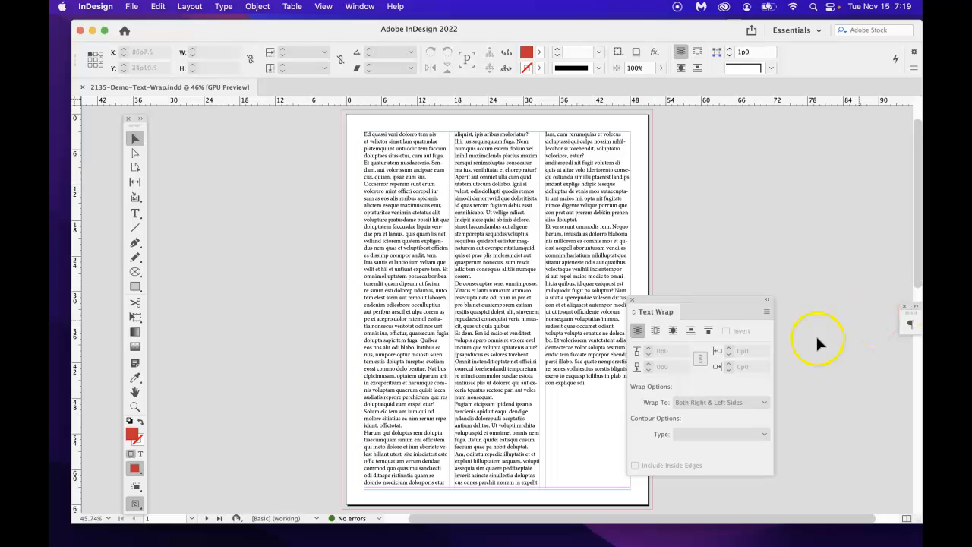
pyautogui.moveTo(706, 302); pyautogui.dragTo(758, 241)
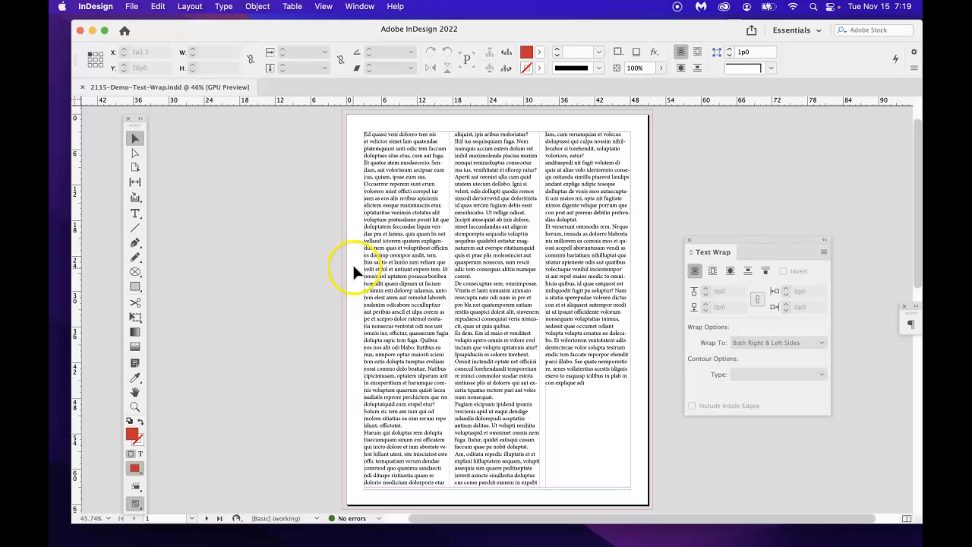
# - Preview koala-pirate2.jpg in the Text Wrap folder and load koala-pirate.psd for placing
pyautogui.click(131, 7)
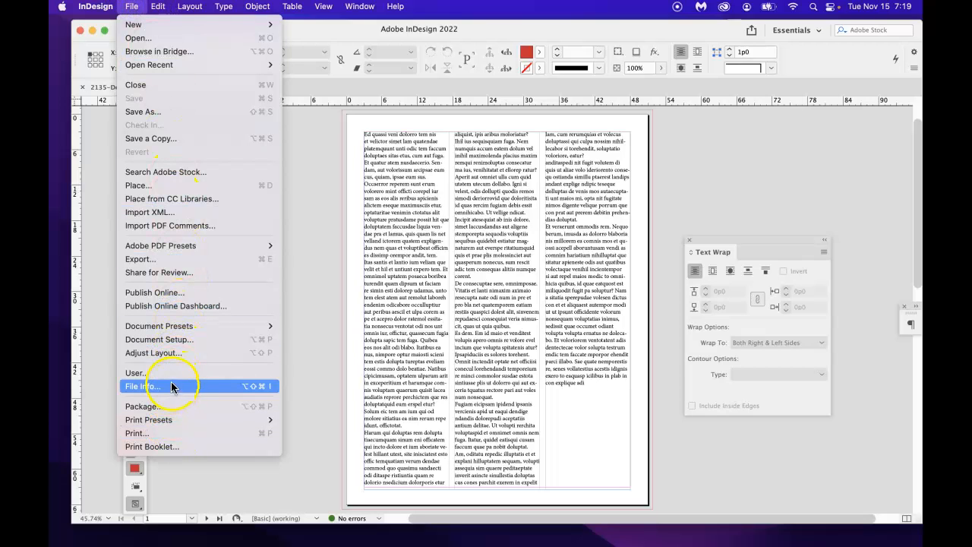
pyautogui.moveTo(173, 421)
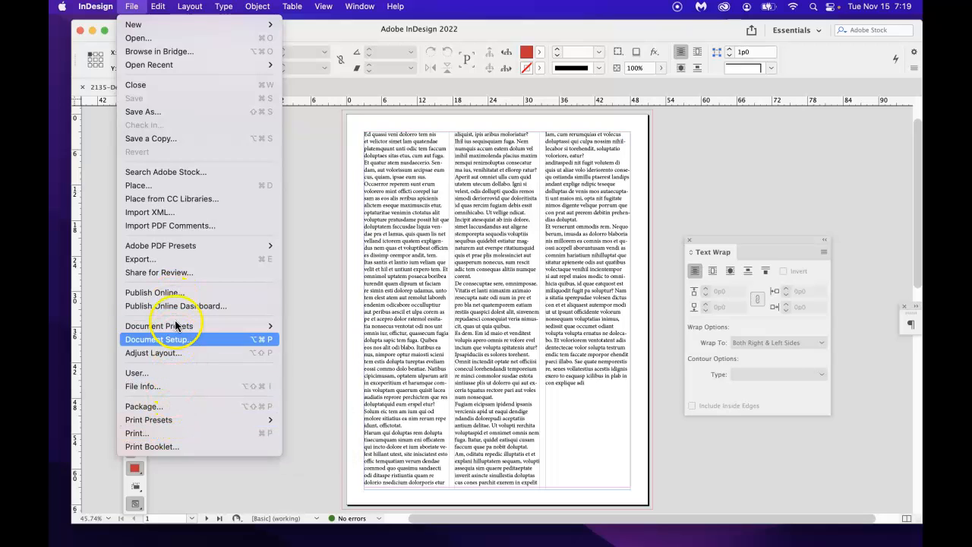
pyautogui.click(163, 185)
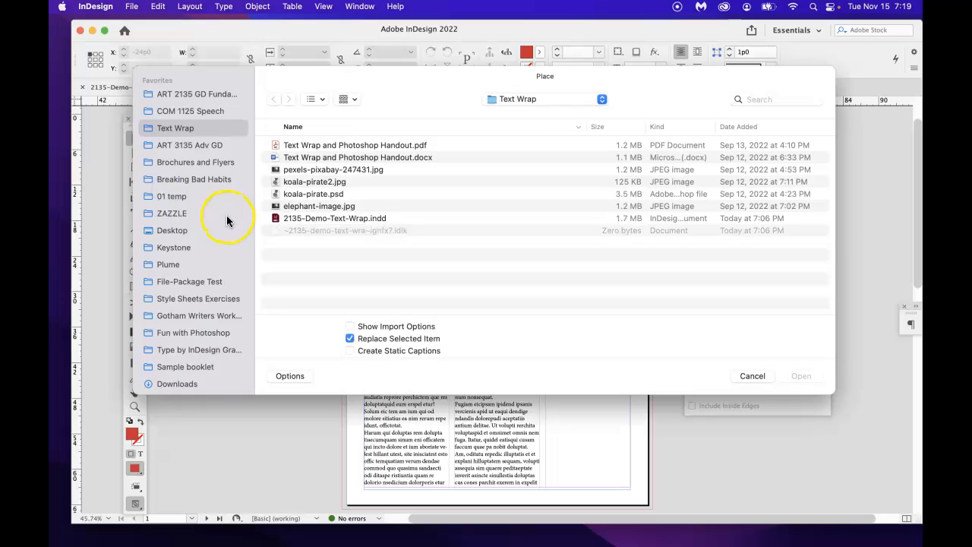
pyautogui.click(343, 186)
pyautogui.press('space')
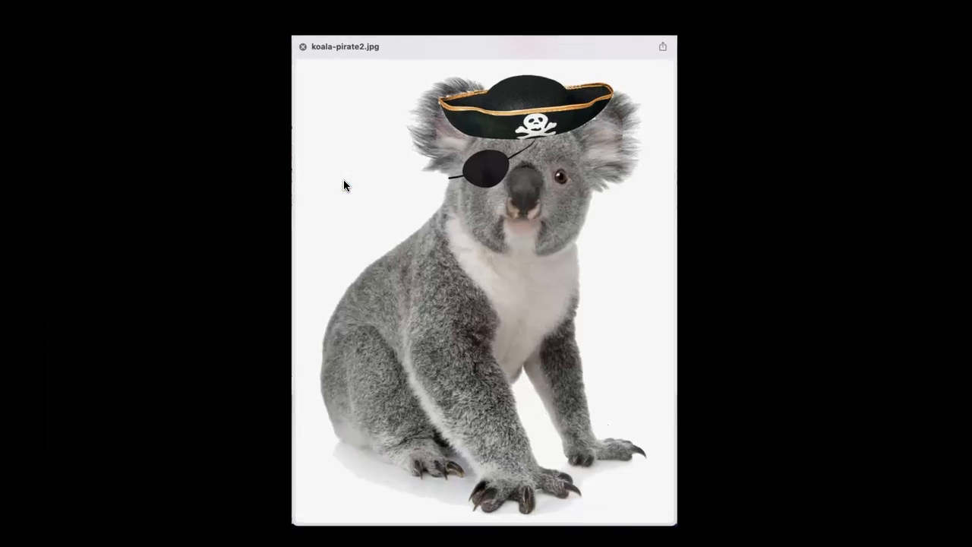
pyautogui.press('space')
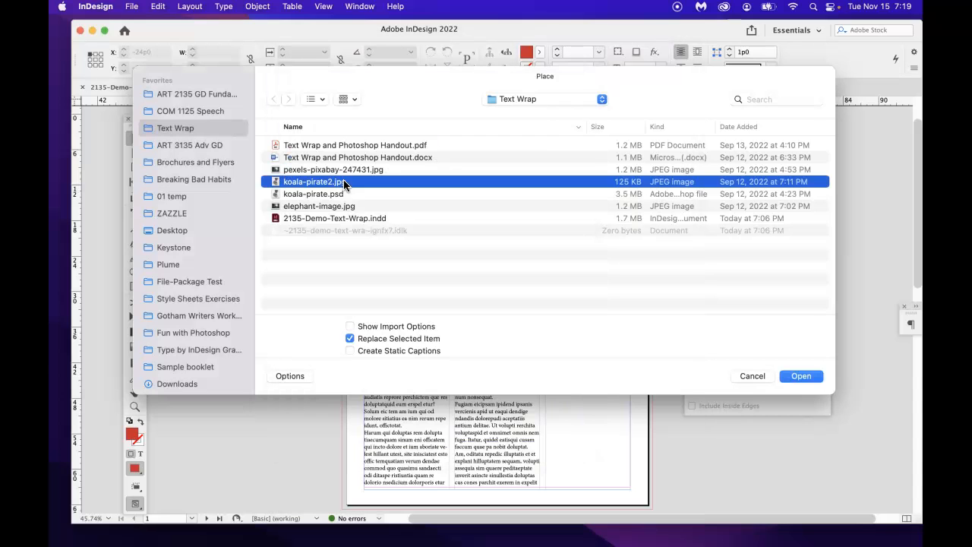
pyautogui.click(332, 193)
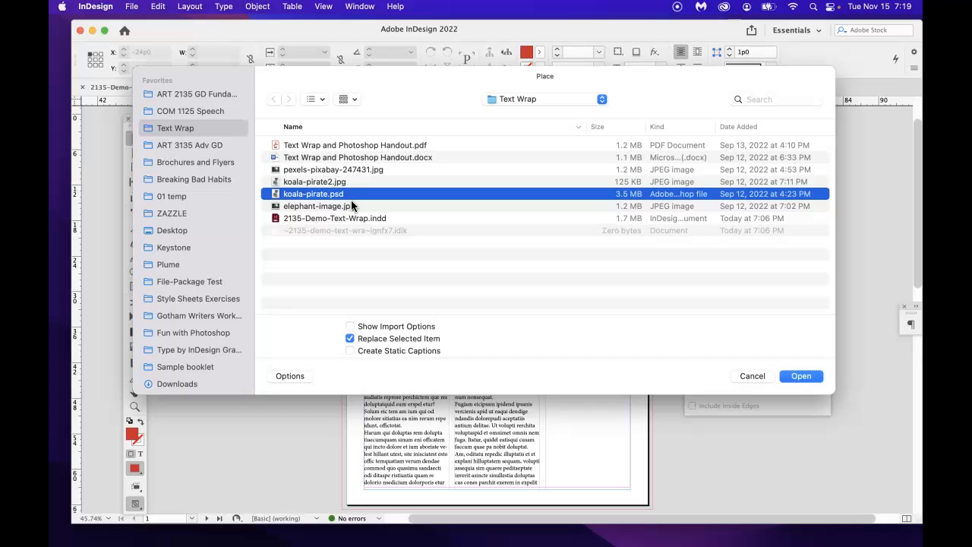
pyautogui.press('Return')
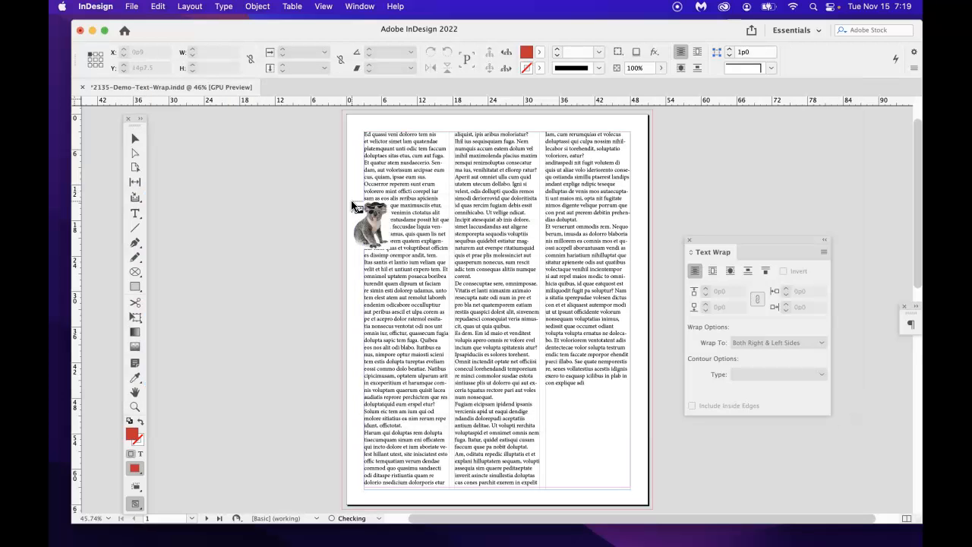
# - Try placing the koala at full size and at about 33p9 × 41p4.5, undoing each placement
pyautogui.scroll(-10, 354, 209)
pyautogui.moveTo(353, 207); pyautogui.dragTo(358, 169)
pyautogui.scroll(10, 354, 216)
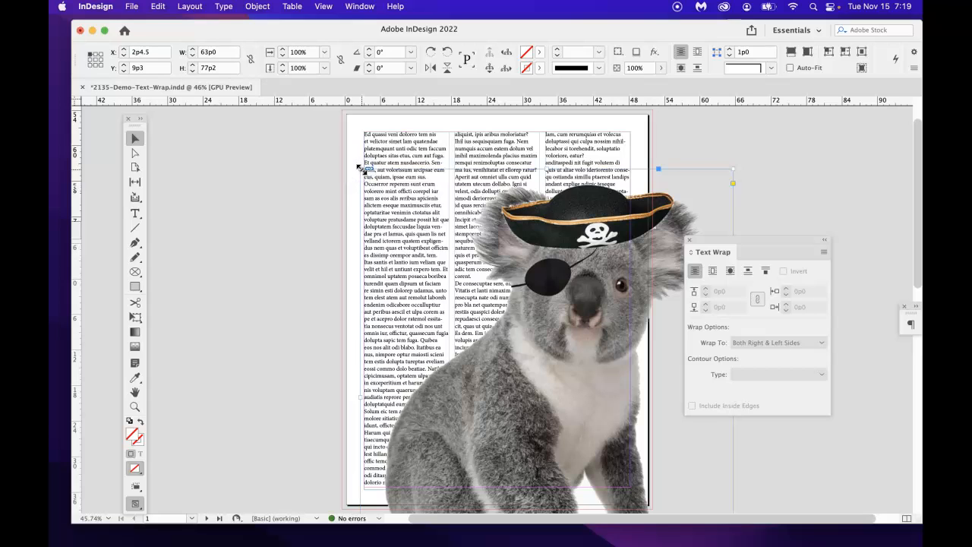
pyautogui.press('super+z')
pyautogui.moveTo(357, 176); pyautogui.dragTo(524, 500)
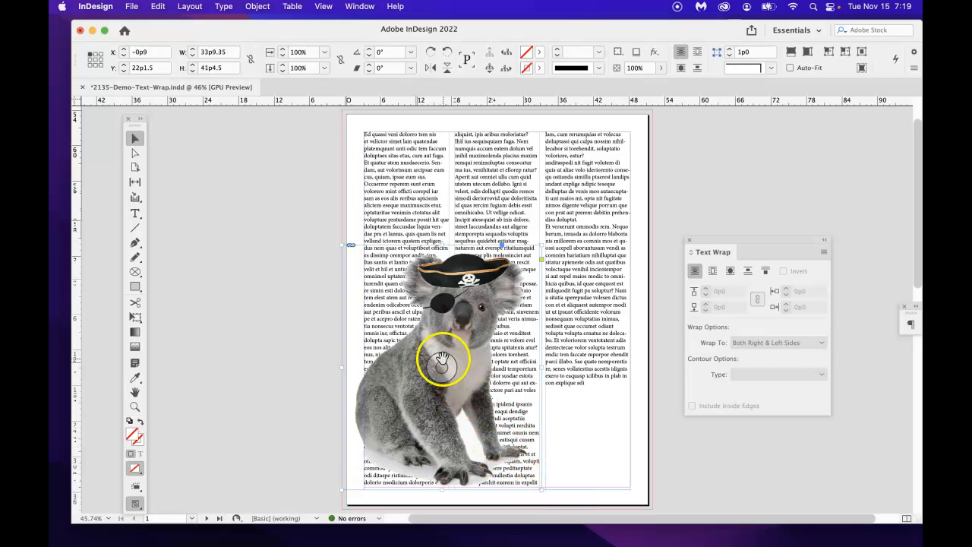
pyautogui.press('super+z')
# - Place the koala image at about 33p2 × 40p7.5 over the lower two columns and move it to about X -2p4.5, Y 21p10.5
pyautogui.moveTo(342, 242); pyautogui.dragTo(540, 471)
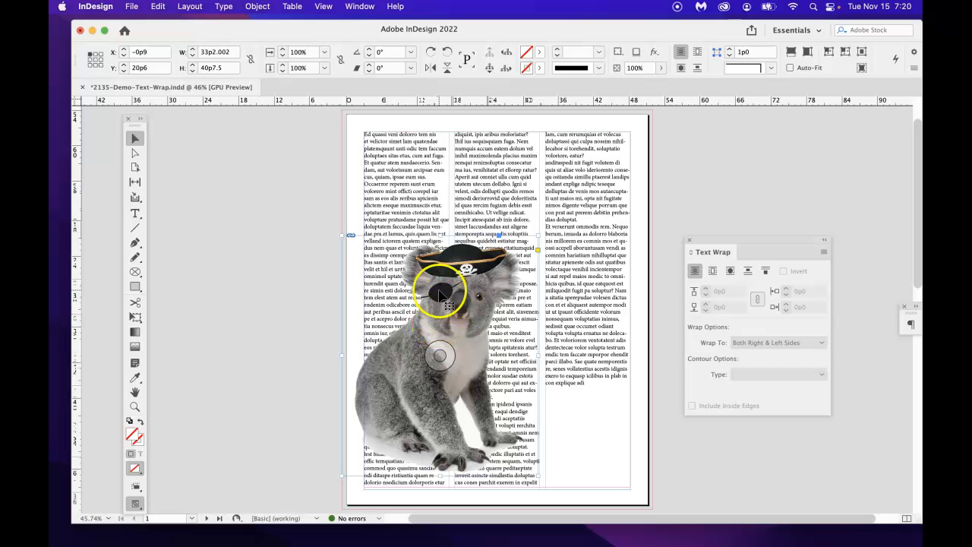
pyautogui.moveTo(441, 268); pyautogui.dragTo(423, 285)
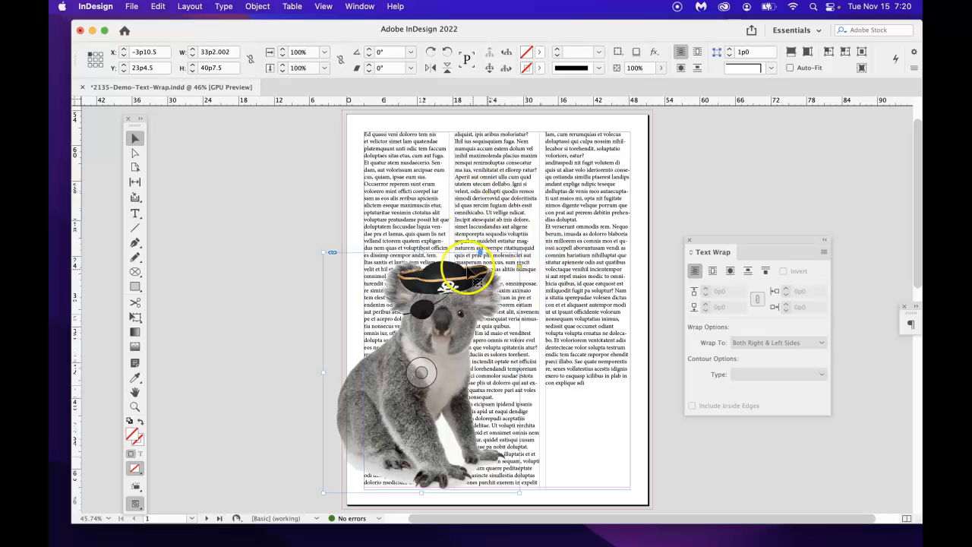
pyautogui.moveTo(444, 312); pyautogui.dragTo(452, 304)
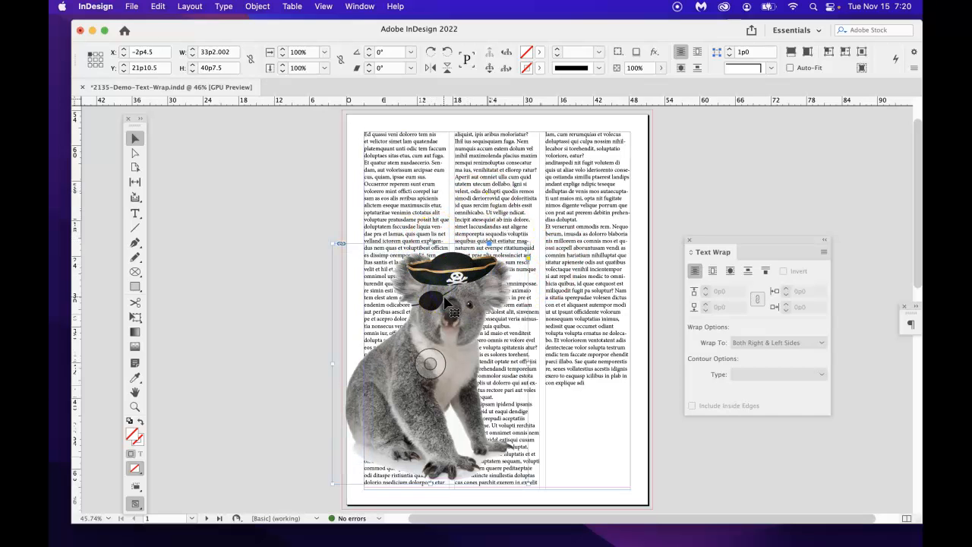
# - Try no text wrap and bounding-box wrap on the koala image, and set it to wrap around object shape
pyautogui.moveTo(712, 238); pyautogui.dragTo(691, 200)
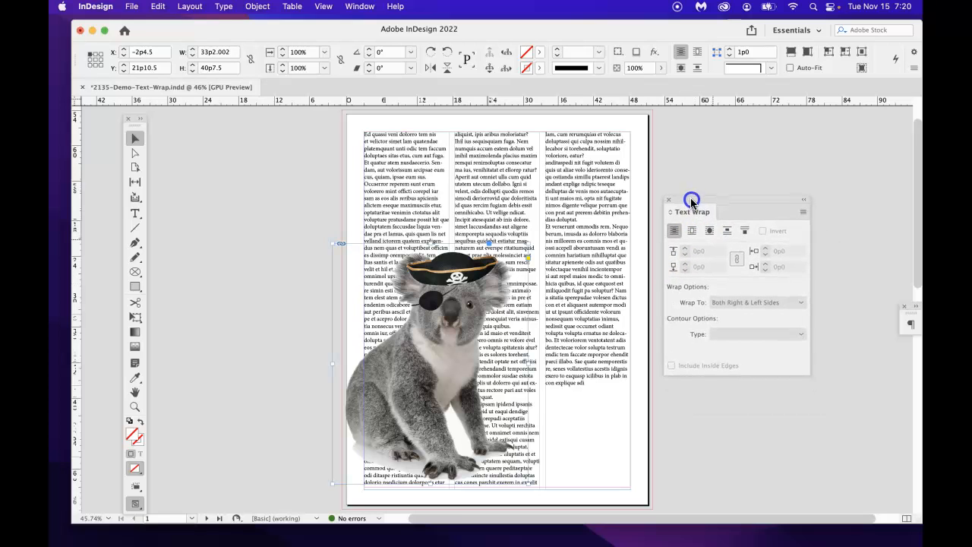
pyautogui.click(360, 7)
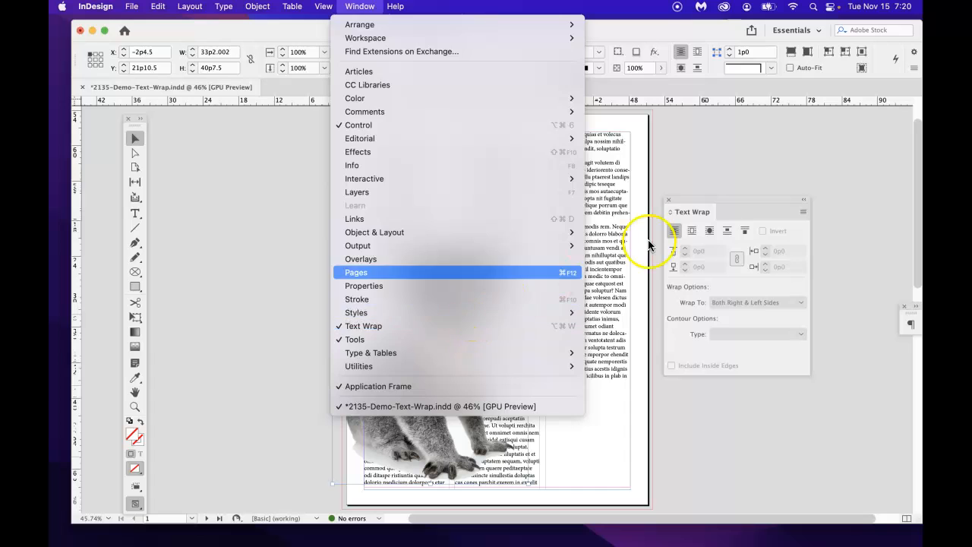
pyautogui.click(739, 174)
pyautogui.click(674, 235)
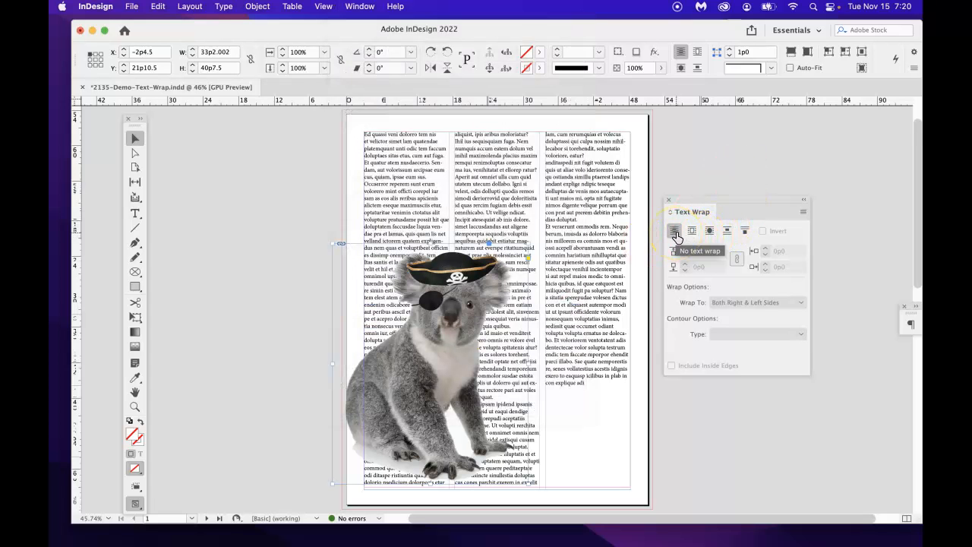
pyautogui.click(691, 234)
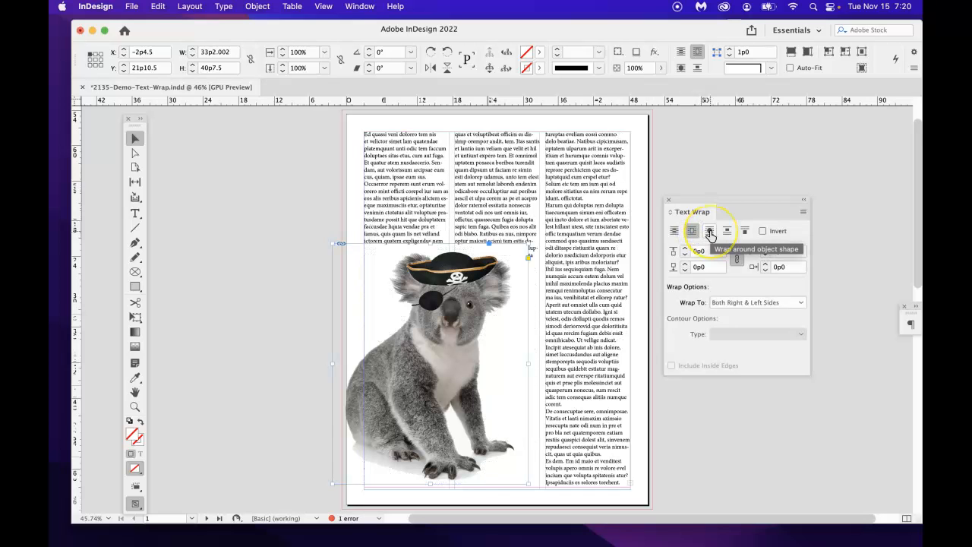
pyautogui.click(710, 232)
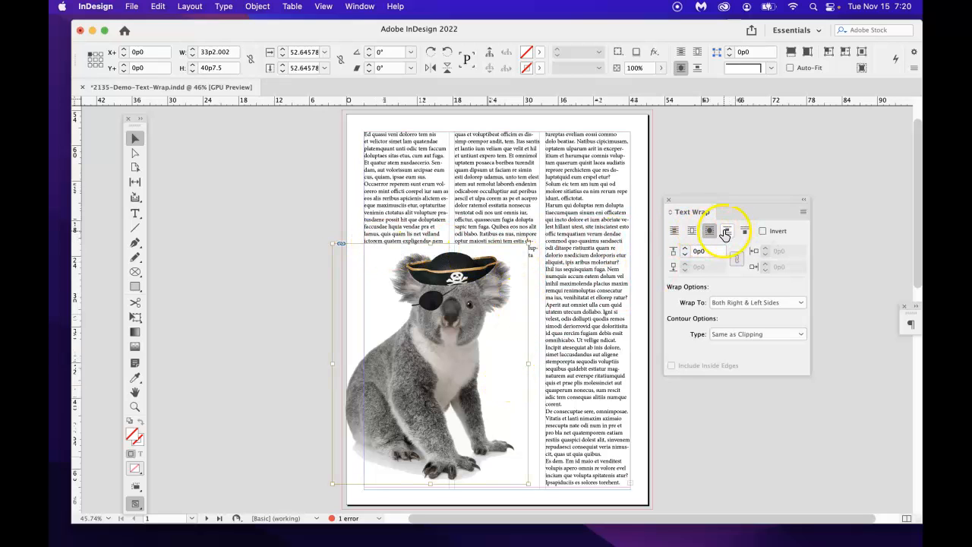
# - Draw an elliptical frame about 18p9 × 12p10.5 over the third column and wrap the text around its shape
pyautogui.click(189, 276)
pyautogui.click(136, 271)
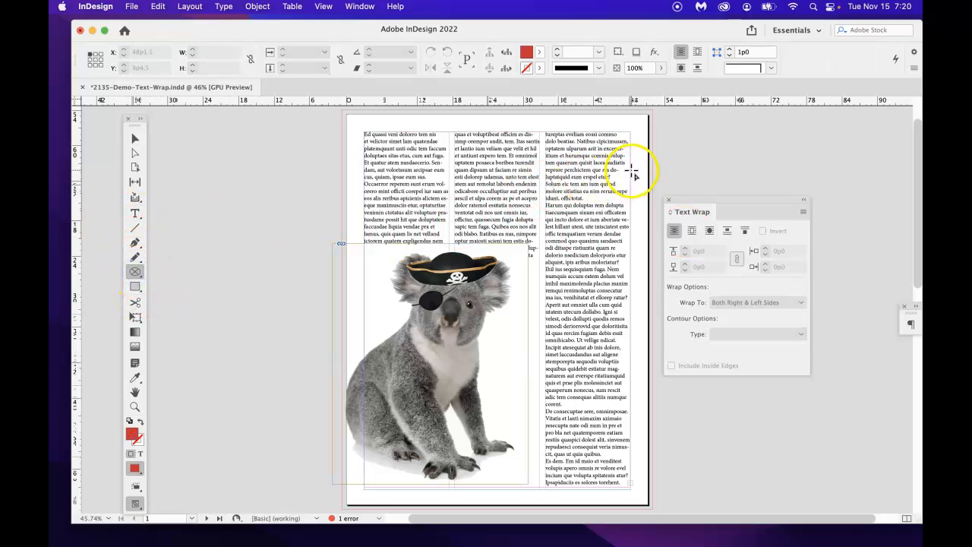
pyautogui.moveTo(632, 172); pyautogui.dragTo(521, 247)
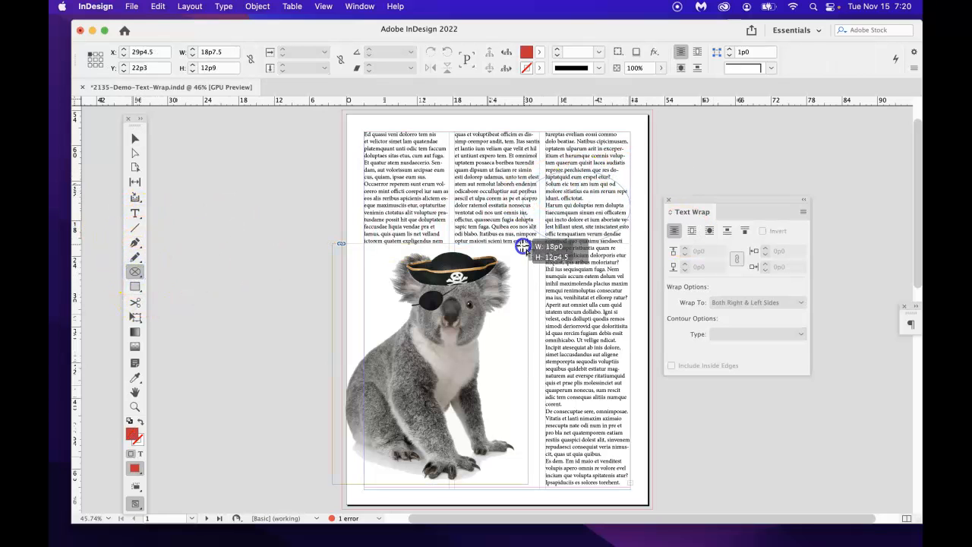
pyautogui.click(708, 230)
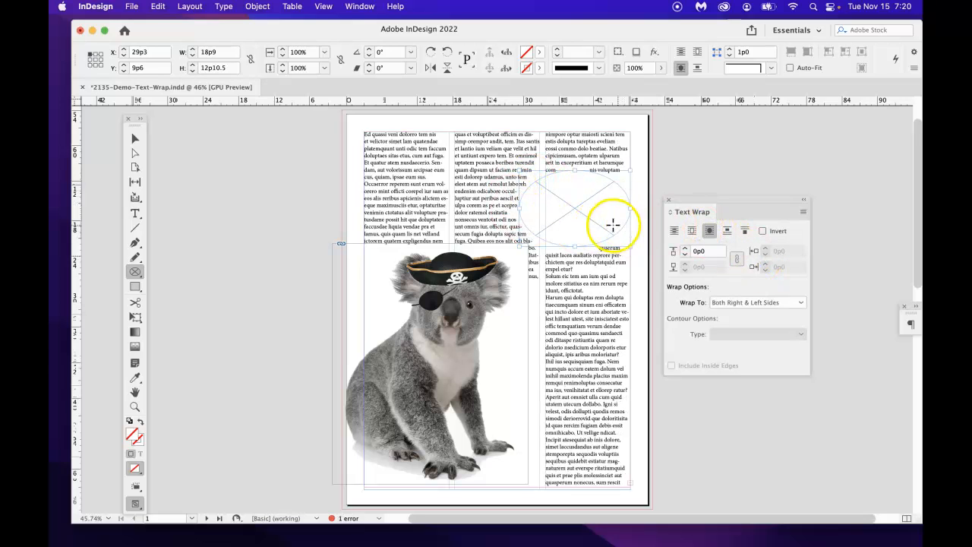
# - Move the elliptical frame over the upper part of the middle column and delete it
pyautogui.click(136, 137)
pyautogui.moveTo(553, 209); pyautogui.dragTo(471, 181)
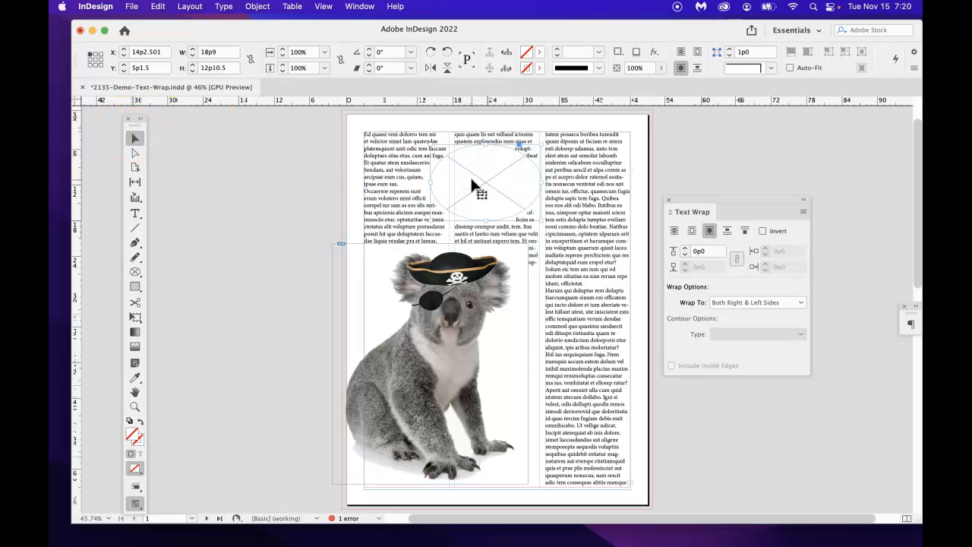
pyautogui.press('Delete')
# - Draw a rectangle about 49p9 × 35p1.5 across the koala and columns, fill it pale yellow and send it to the back
pyautogui.click(481, 299)
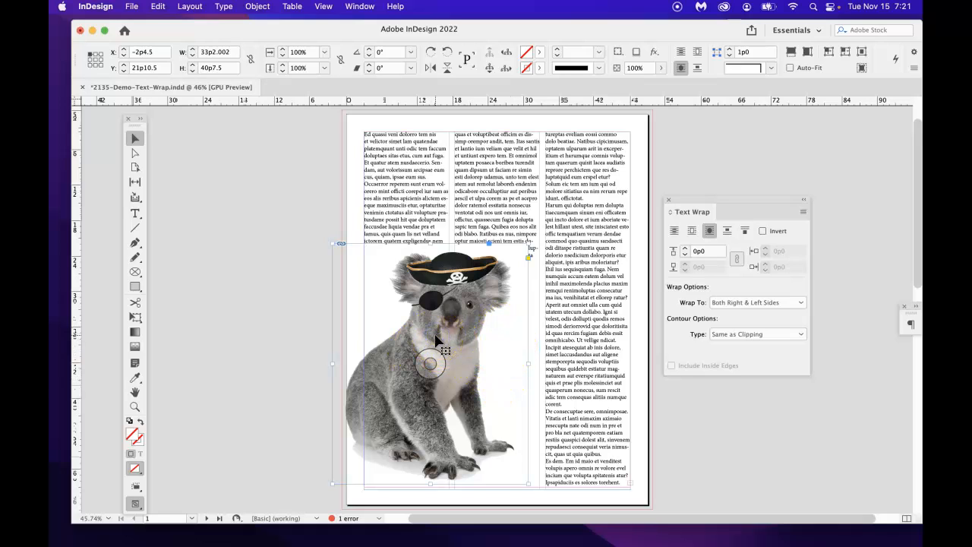
pyautogui.click(135, 286)
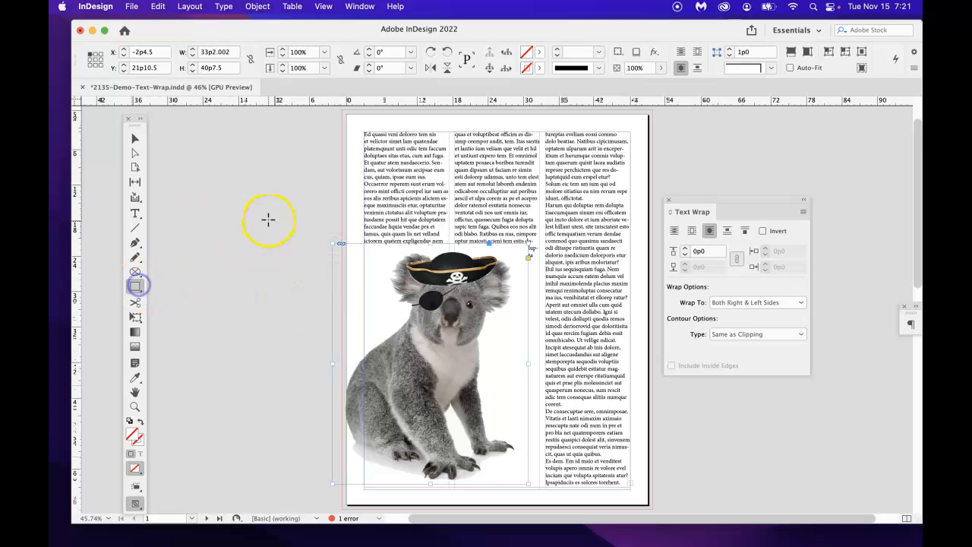
pyautogui.moveTo(276, 183); pyautogui.dragTo(569, 390)
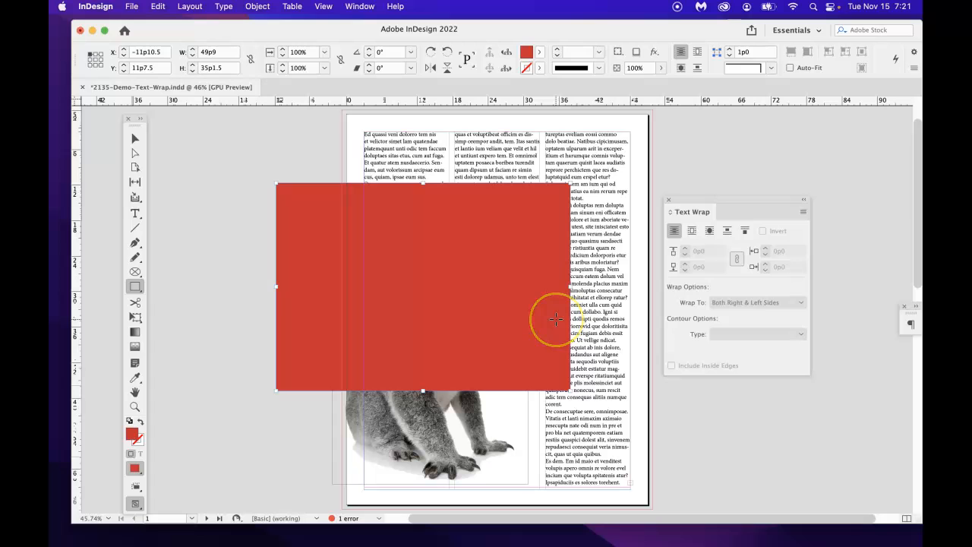
pyautogui.press('super+shift+bracketleft')
pyautogui.scroll(-2, 557, 319)
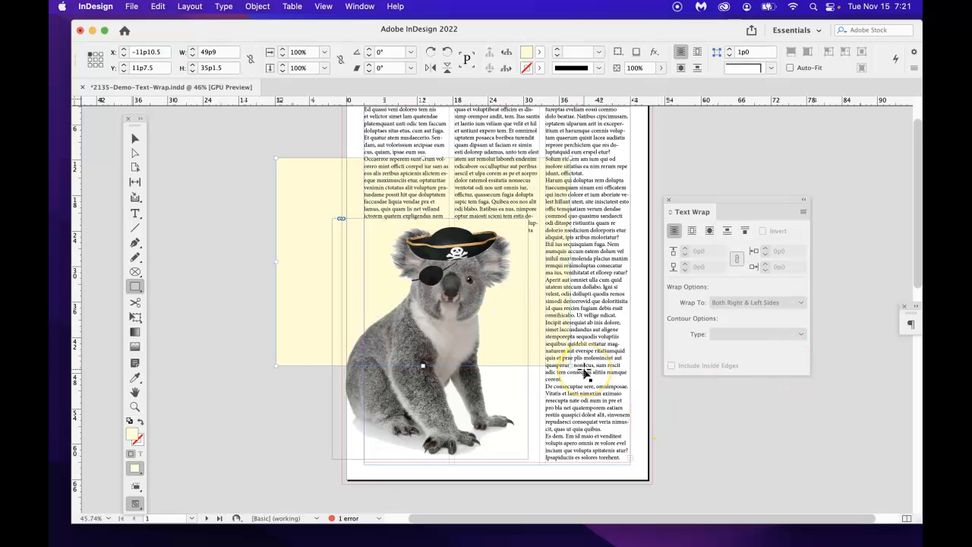
pyautogui.scroll(1, 584, 372)
# - Move the pale yellow rectangle up over the columns and delete it
pyautogui.click(135, 139)
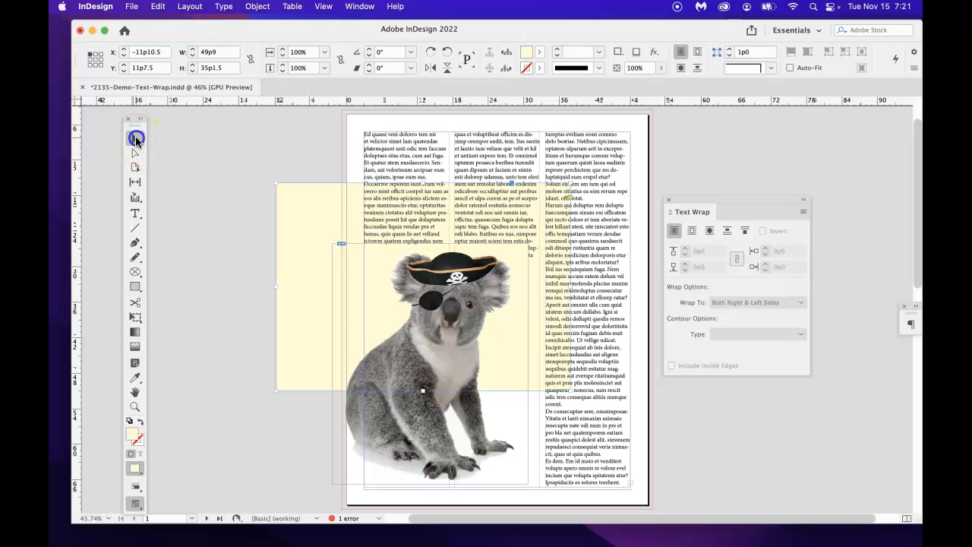
pyautogui.moveTo(308, 262); pyautogui.dragTo(374, 201)
pyautogui.press('Delete')
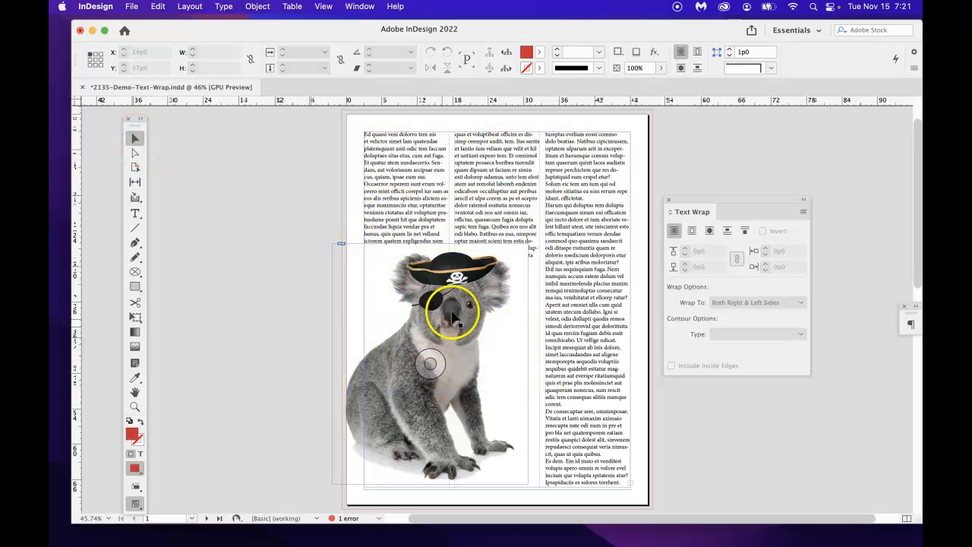
# - Set the contour type of the koala image's text wrap to Alpha Channel
pyautogui.click(451, 320)
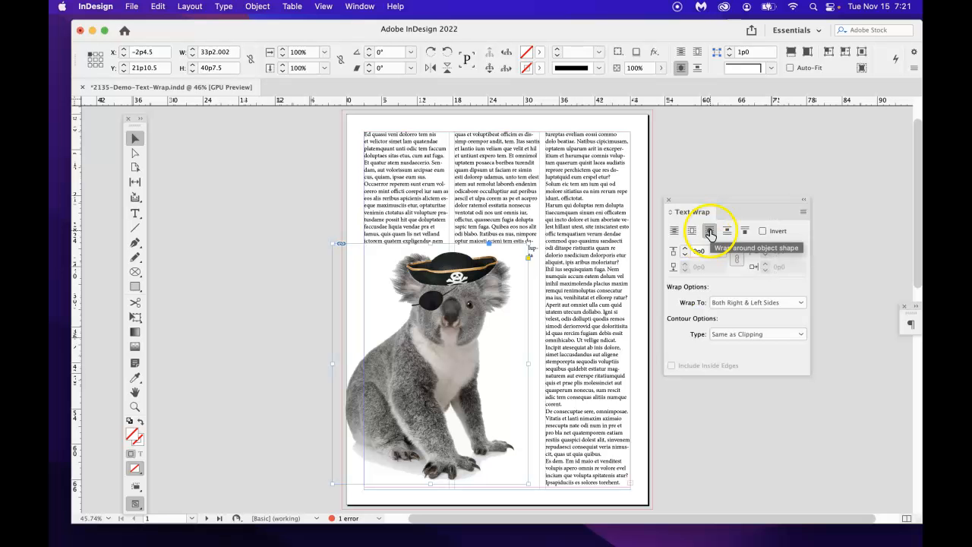
pyautogui.click(768, 336)
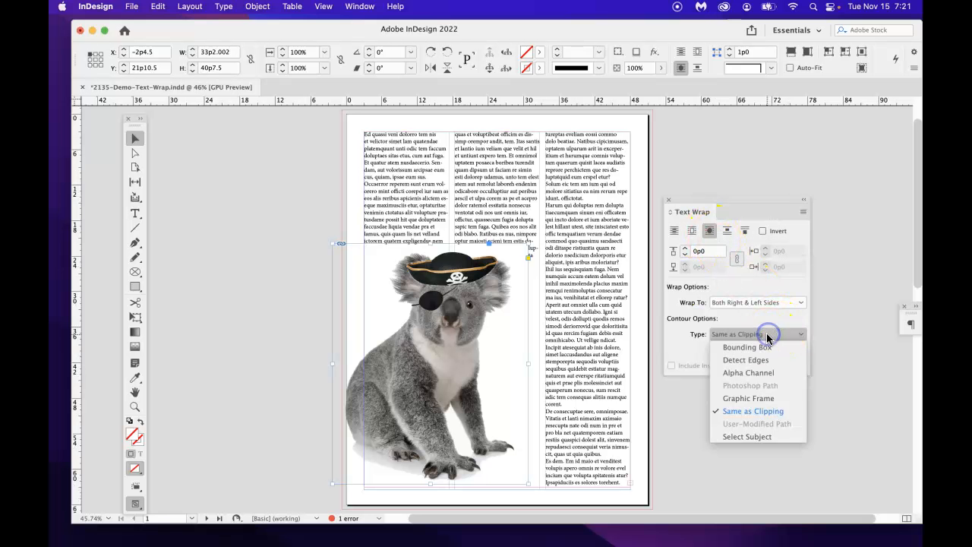
pyautogui.click(775, 373)
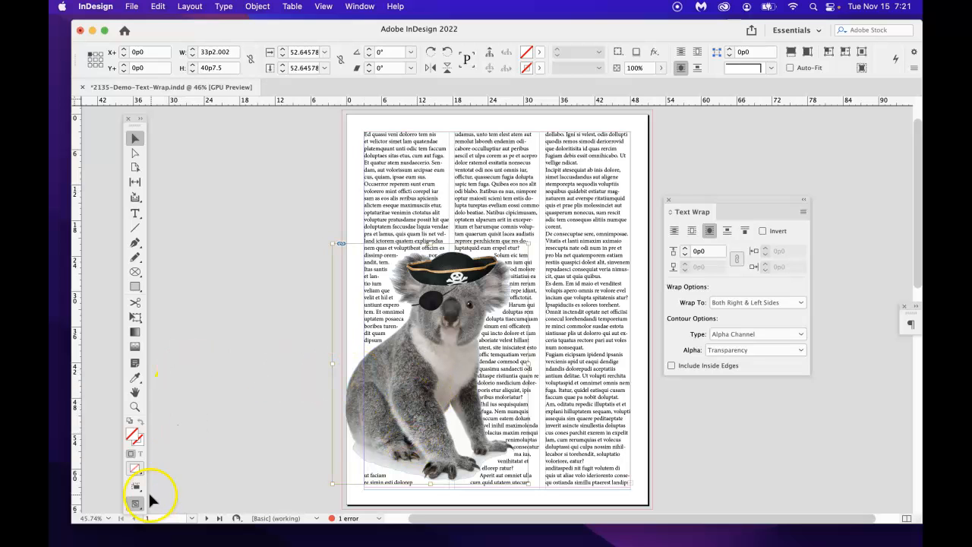
# - Move the Tools panel higher, switch the page to Preview screen mode and deselect the koala image
pyautogui.moveTo(139, 127); pyautogui.dragTo(123, 108)
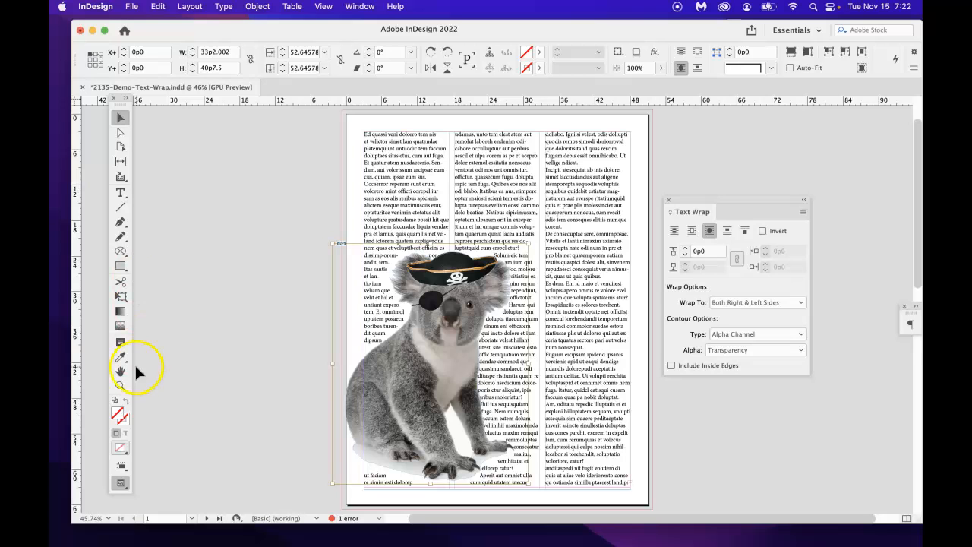
pyautogui.click(121, 484)
pyautogui.moveTo(168, 485); pyautogui.dragTo(185, 417)
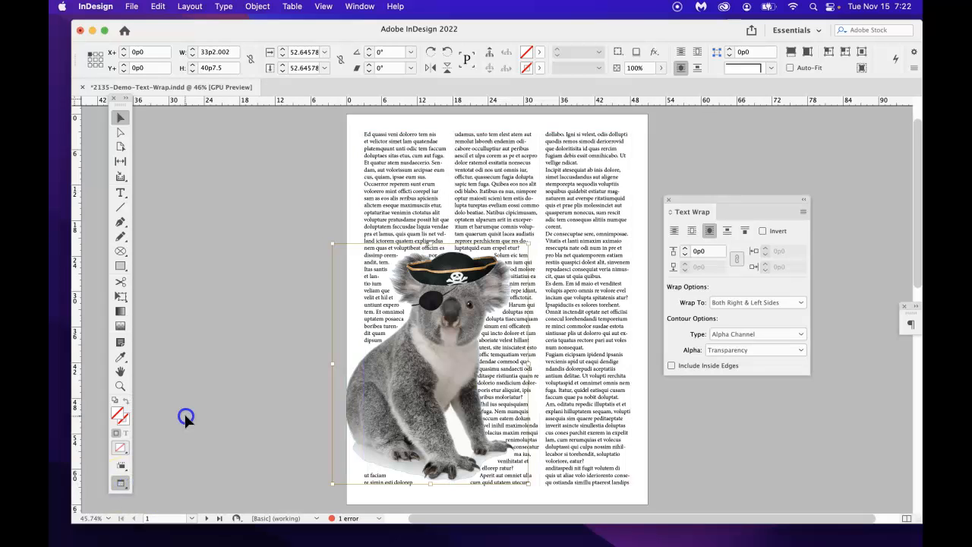
pyautogui.click(259, 368)
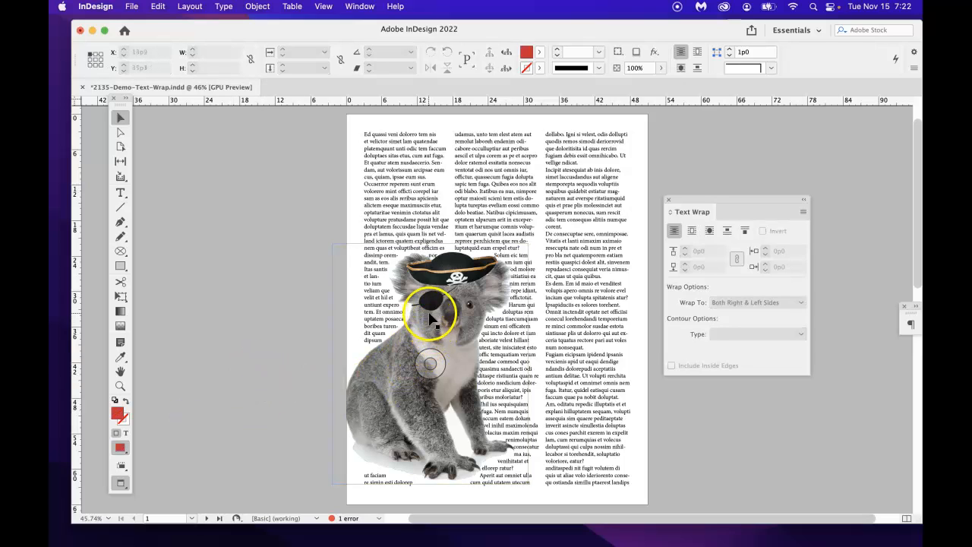
# - Select the koala image and increase its text wrap offset to 0p11
pyautogui.click(433, 303)
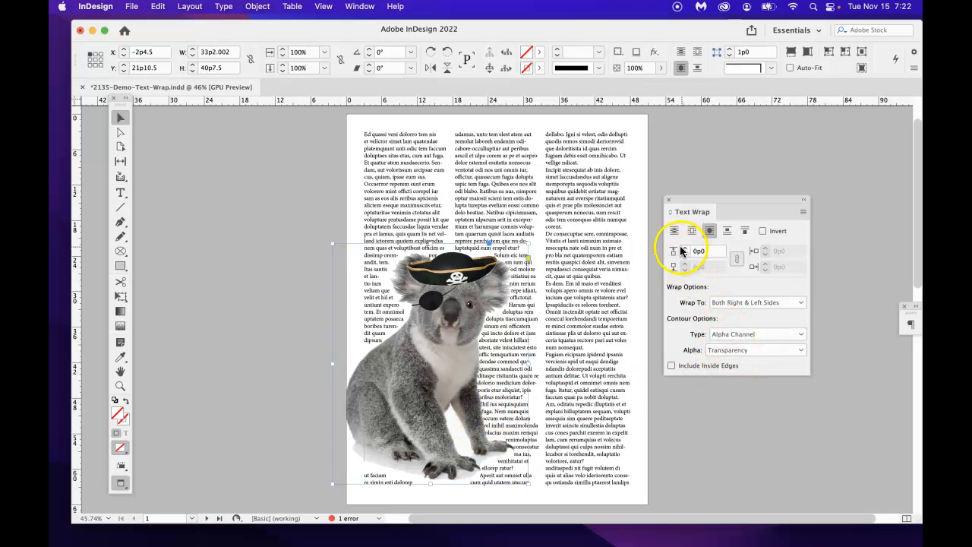
pyautogui.click(706, 256)
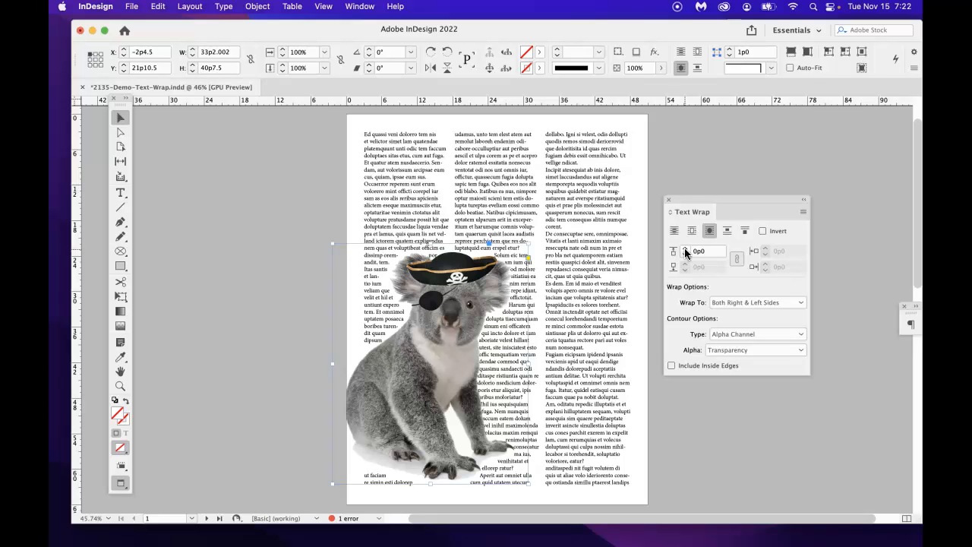
pyautogui.click(684, 248)
pyautogui.click(684, 248)
pyautogui.click(684, 249)
pyautogui.click(684, 248)
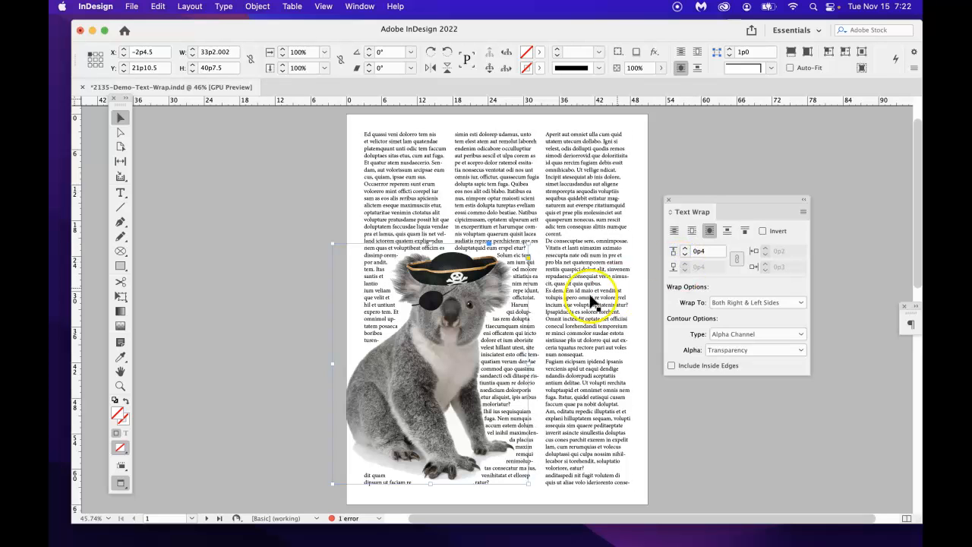
pyautogui.click(684, 248)
pyautogui.click(684, 248)
pyautogui.click(684, 248)
pyautogui.click(684, 248)
pyautogui.click(684, 248)
pyautogui.click(684, 248)
pyautogui.click(684, 248)
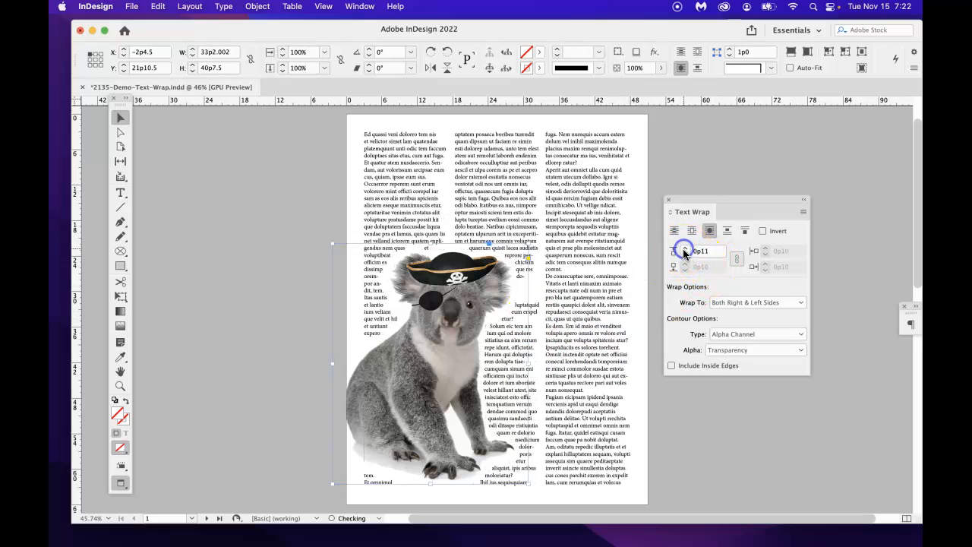
# - Deselect the koala image and save the document
pyautogui.click(271, 328)
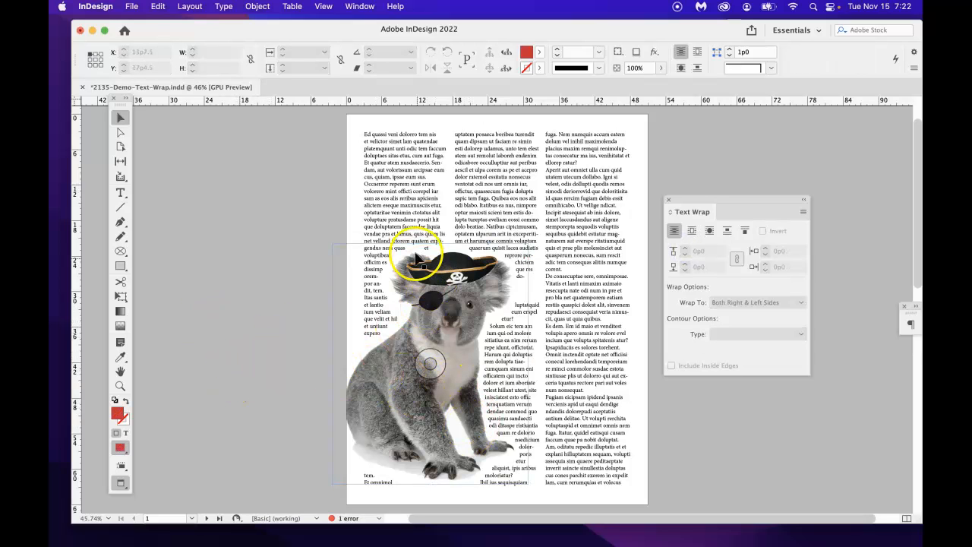
pyautogui.press('super+s')
pyautogui.click(217, 297)
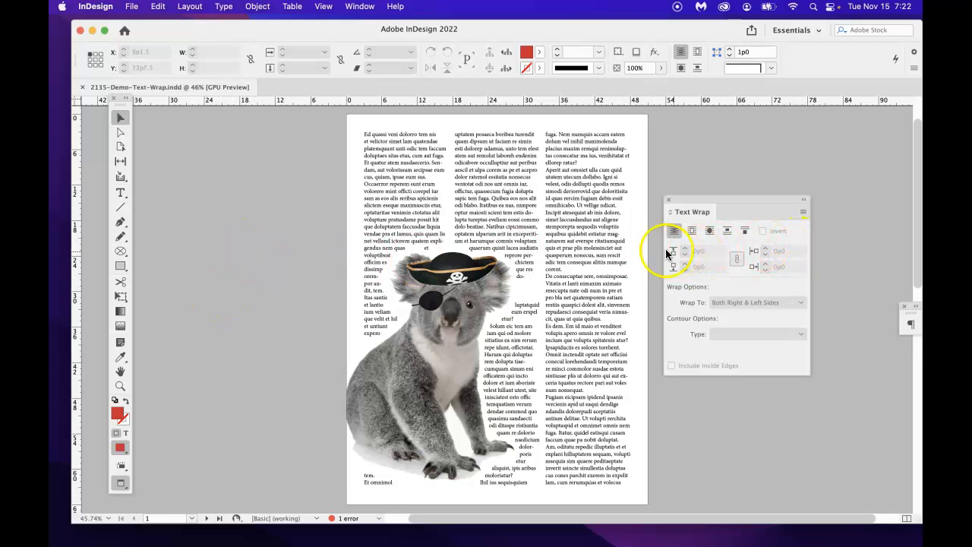
pyautogui.click(202, 159)
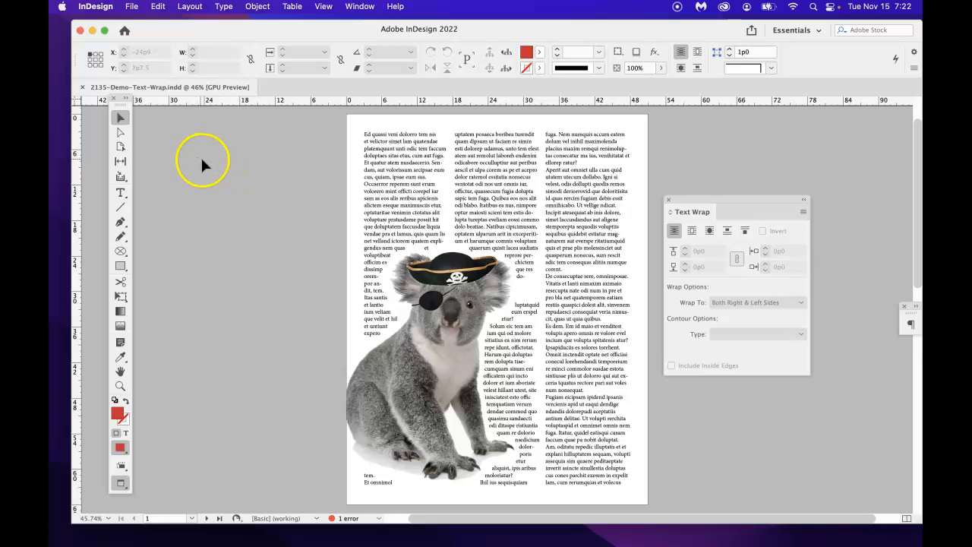
# - Set the horizontal ruler units to Picas in the Units & Increments preferences
pyautogui.click(98, 6)
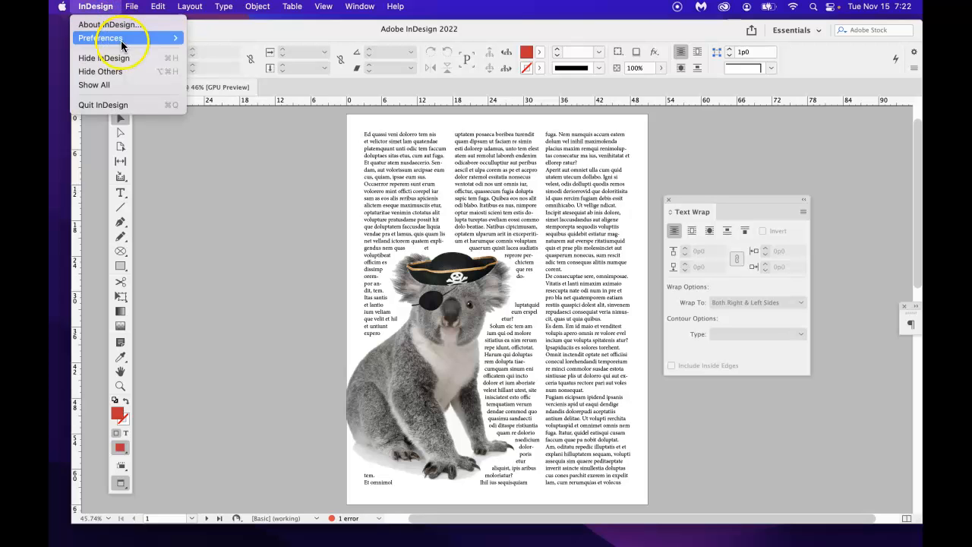
pyautogui.moveTo(126, 38)
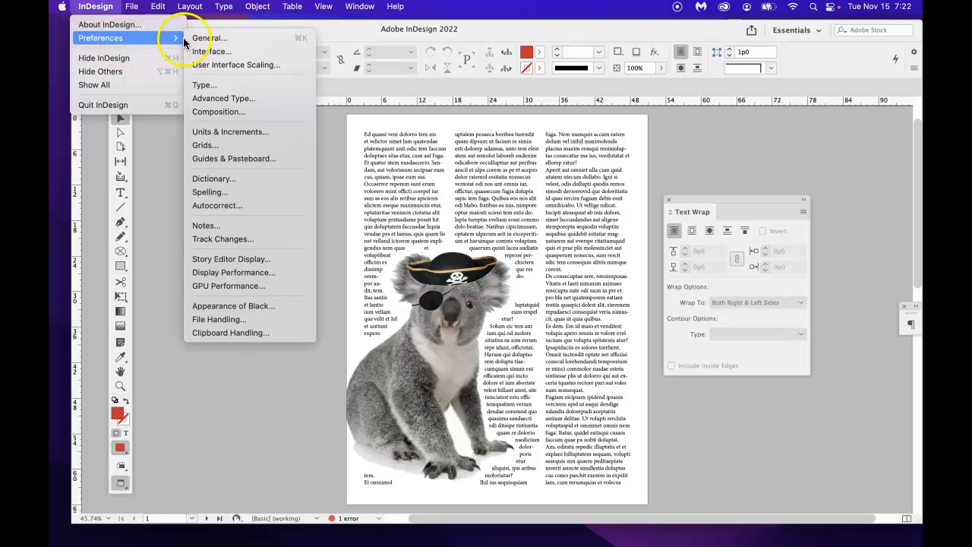
pyautogui.click(237, 132)
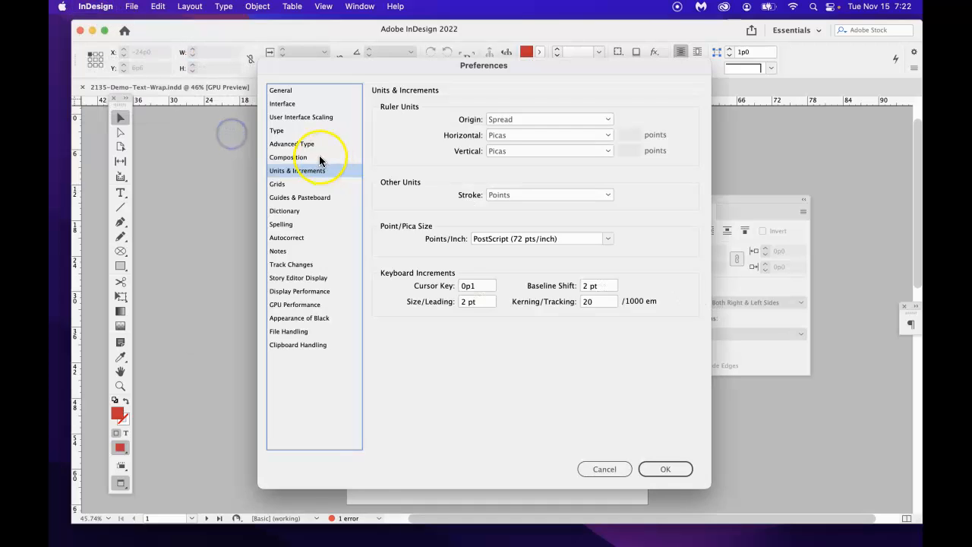
pyautogui.click(549, 137)
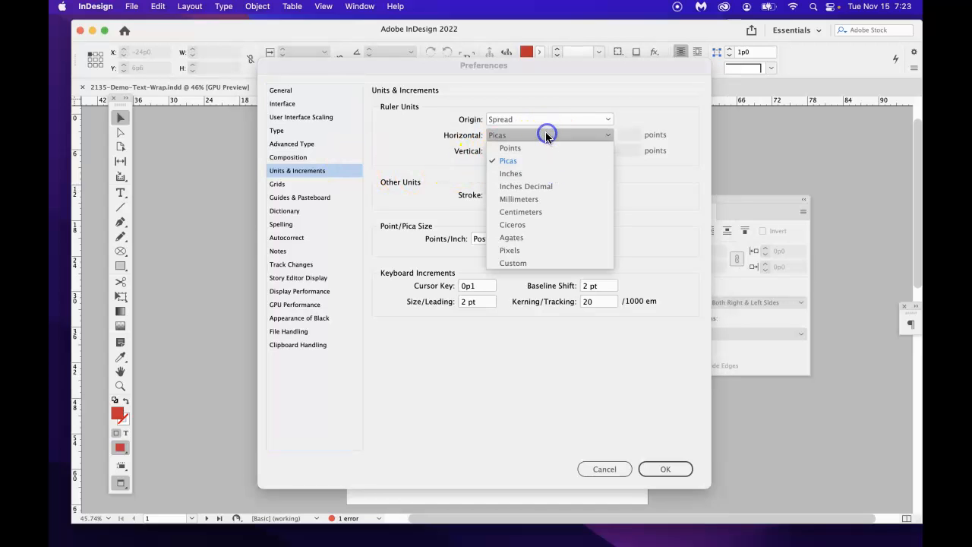
pyautogui.click(522, 160)
pyautogui.click(662, 468)
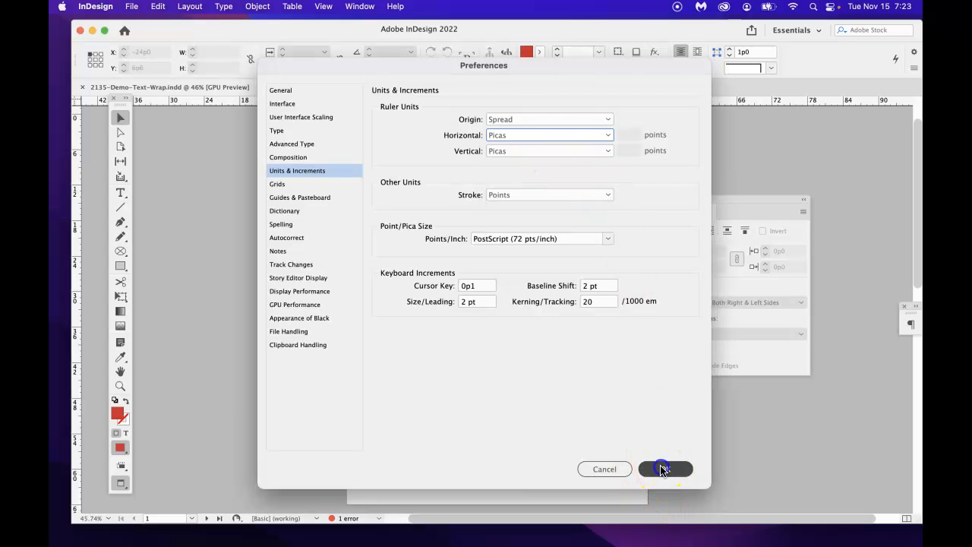
# - Move the koala image down and slightly left to X -3p0, Y 24p3, and deselect it
pyautogui.click(471, 348)
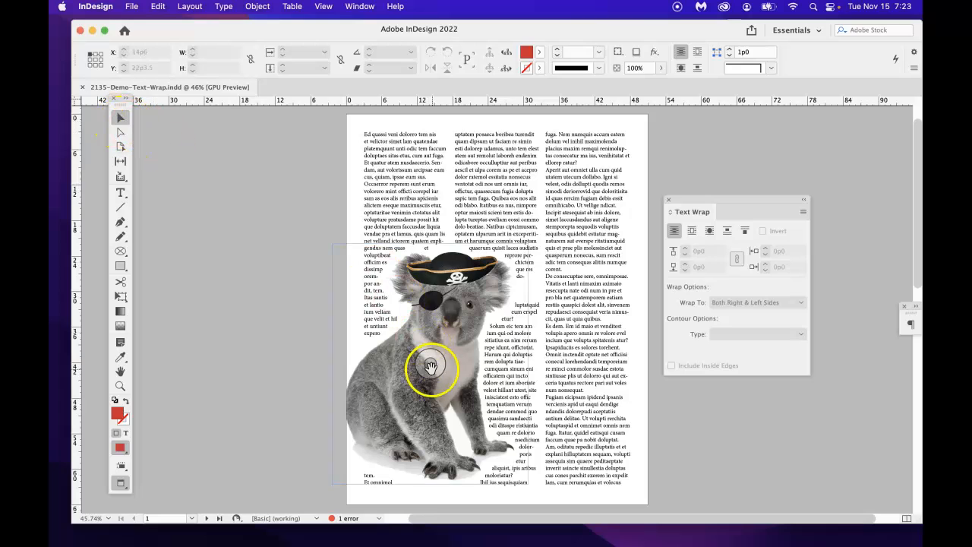
pyautogui.click(382, 367)
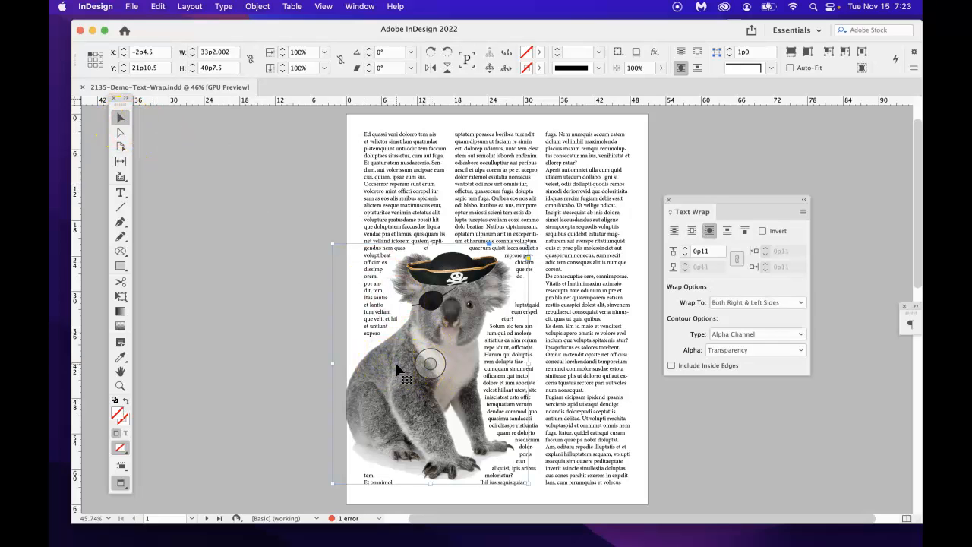
pyautogui.moveTo(397, 368)
pyautogui.mouseDown()
pyautogui.moveTo(378, 391)
pyautogui.moveTo(378, 382)
pyautogui.moveTo(401, 381)
pyautogui.moveTo(393, 384)
pyautogui.mouseUp()
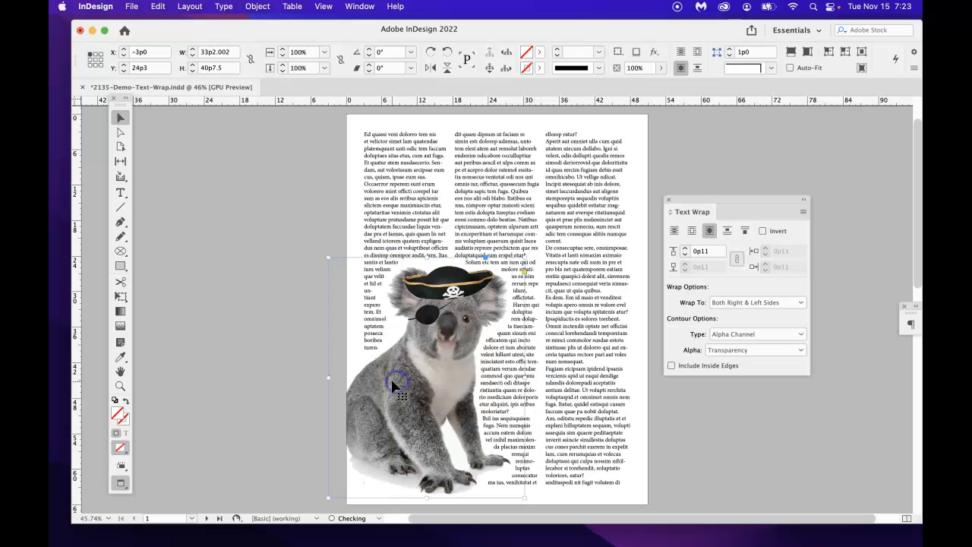
pyautogui.click(266, 343)
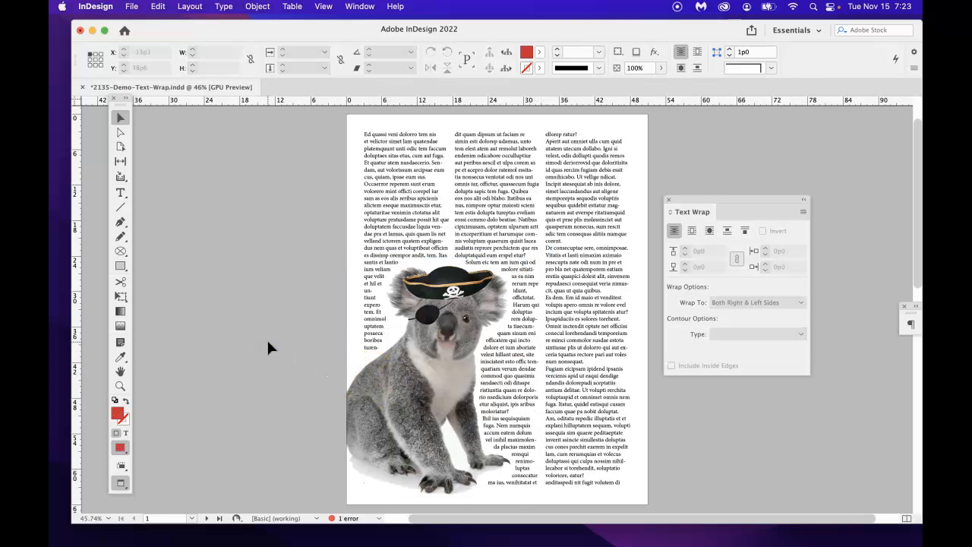
# - Enlarge the koala image proportionally to about 36p5.8 × 44p8.25 and position it at about X 0p1.1, Y 18p9.75
pyautogui.click(443, 334)
pyautogui.moveTo(504, 273); pyautogui.dragTo(532, 251)
pyautogui.moveTo(446, 377); pyautogui.dragTo(474, 371)
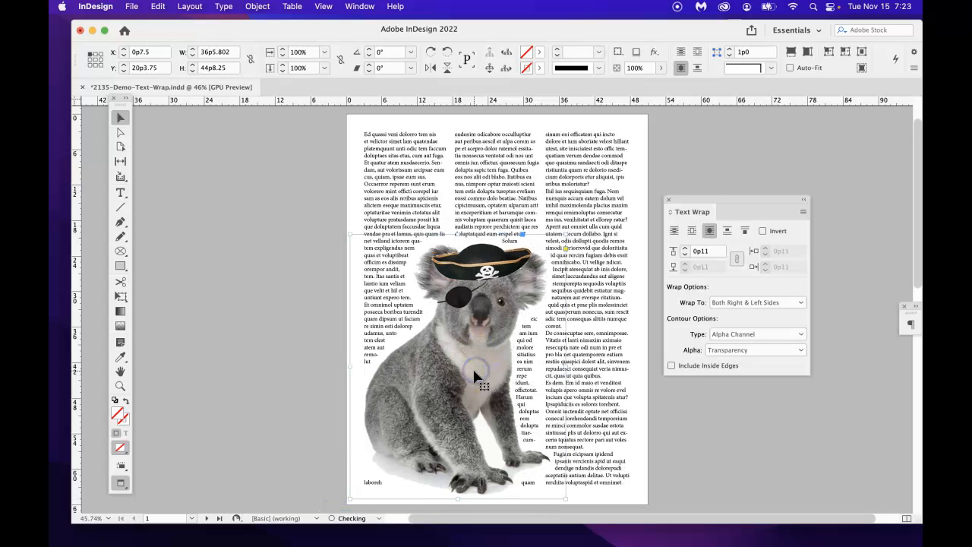
pyautogui.moveTo(424, 434)
pyautogui.mouseDown()
pyautogui.moveTo(424, 446)
pyautogui.moveTo(424, 422)
pyautogui.mouseUp()
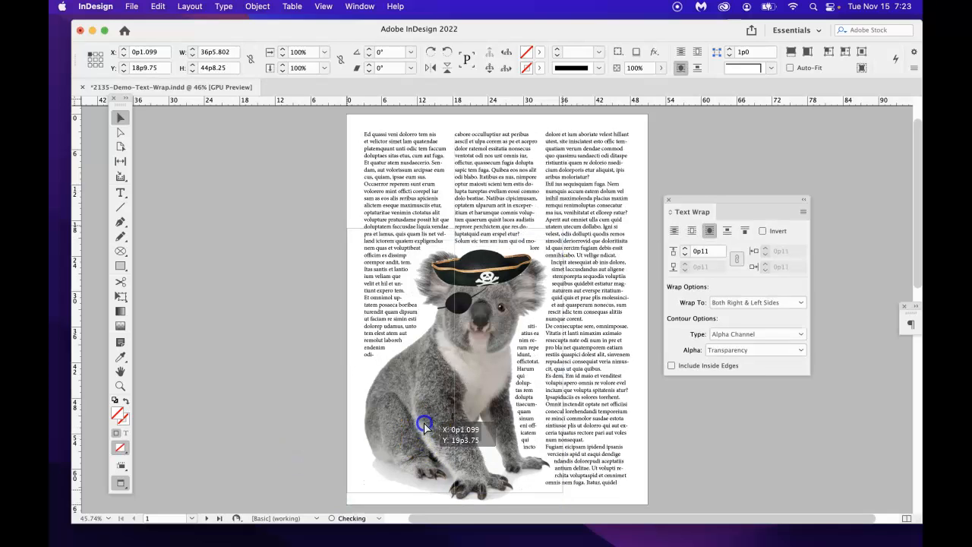
pyautogui.click(259, 425)
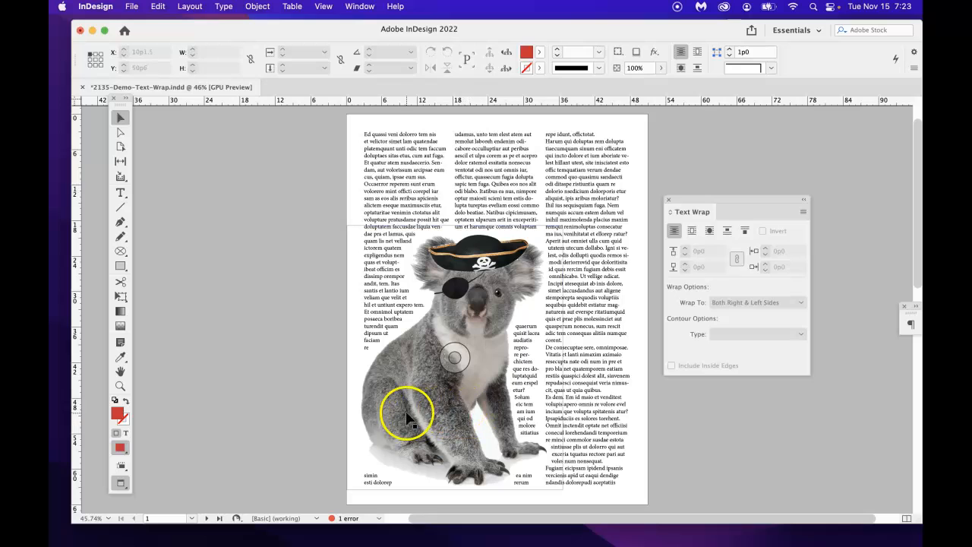
# - Draw a rectangle about 8p3 × 4p7.5 over the stray text at the foot of the first column and set its fill to None
pyautogui.click(120, 267)
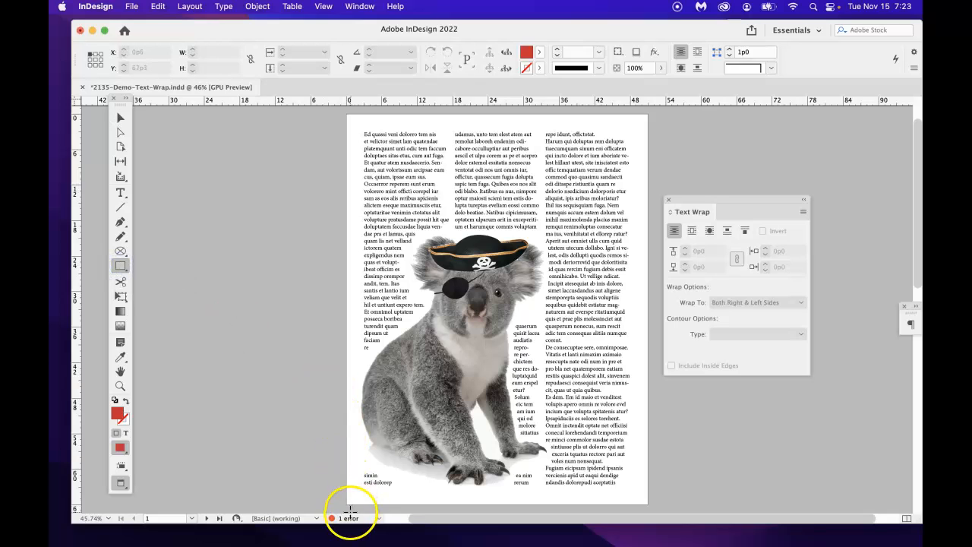
pyautogui.moveTo(360, 469); pyautogui.dragTo(410, 496)
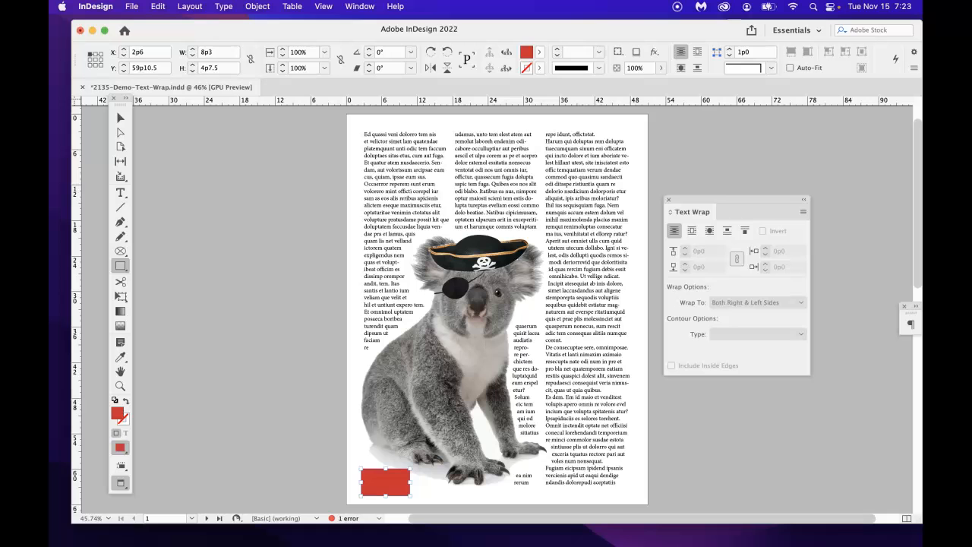
pyautogui.press('F5')
pyautogui.moveTo(412, 162); pyautogui.dragTo(239, 129)
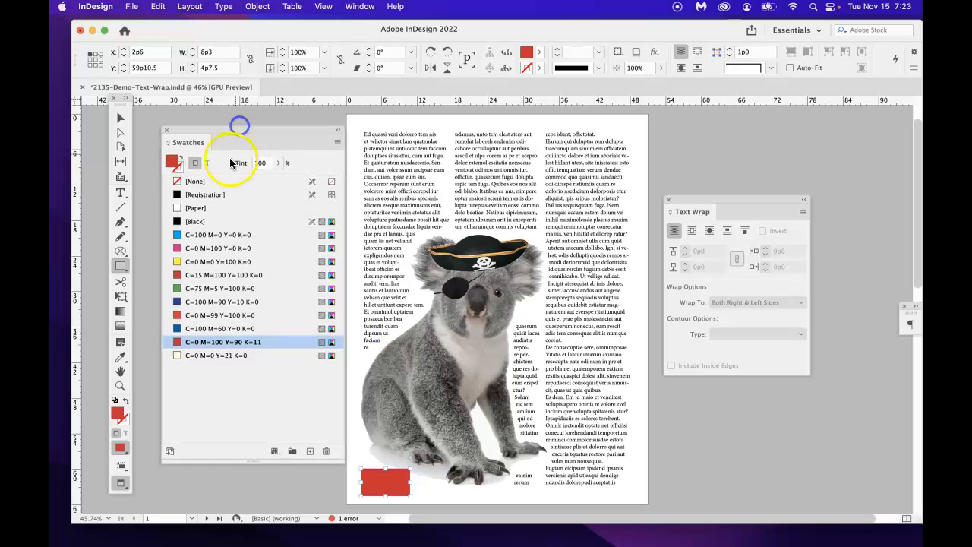
pyautogui.click(195, 182)
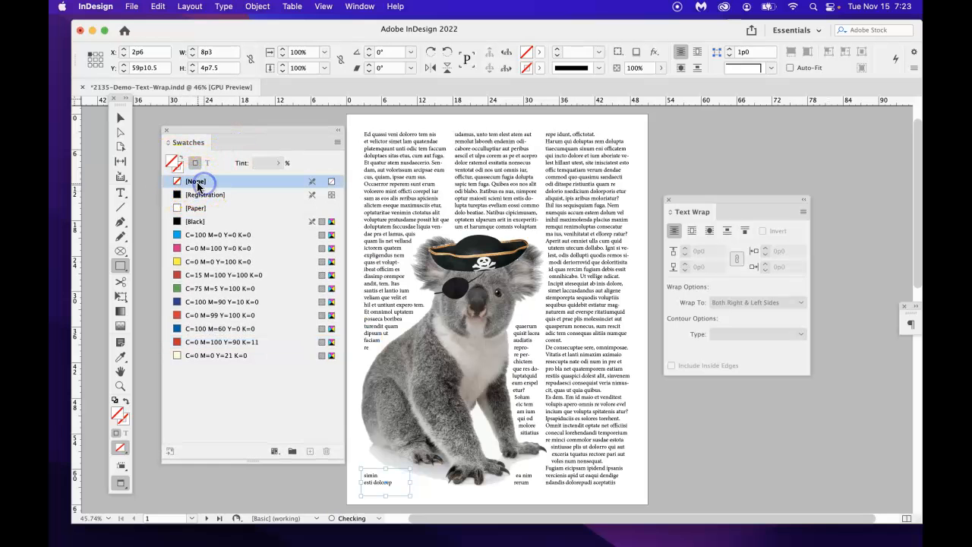
pyautogui.moveTo(214, 134); pyautogui.dragTo(195, 134)
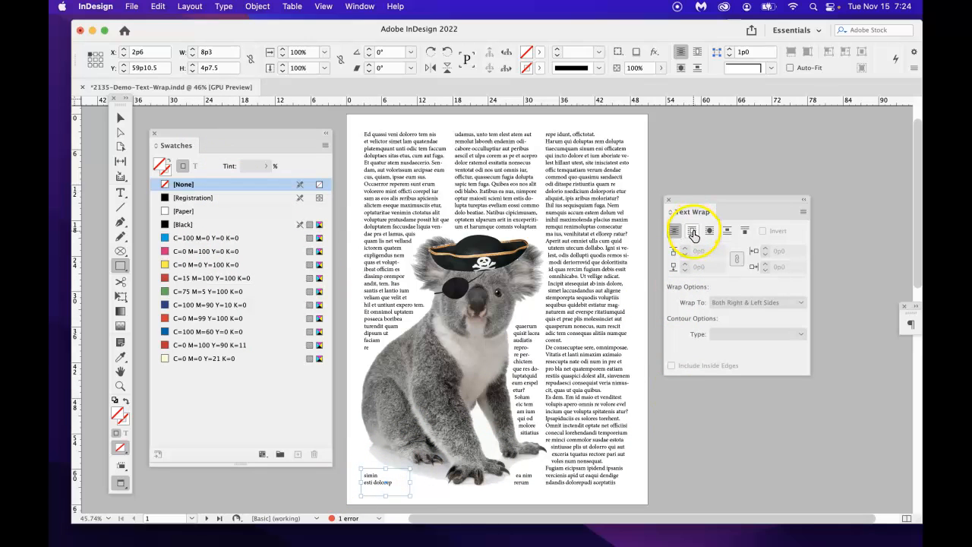
# - Make text wrap around the unfilled rectangle's object shape and widen it to about 29p1.5 across the foot of the second column
pyautogui.click(691, 231)
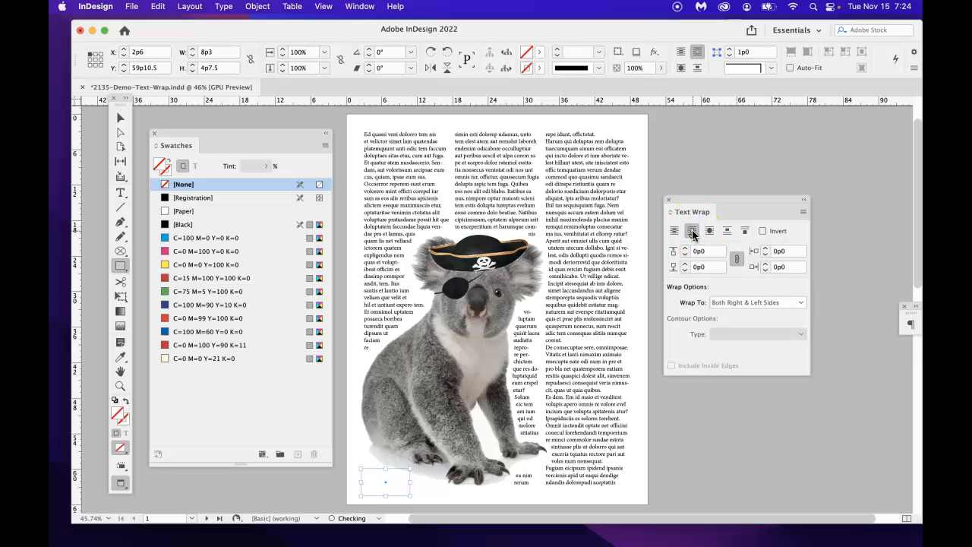
pyautogui.click(709, 232)
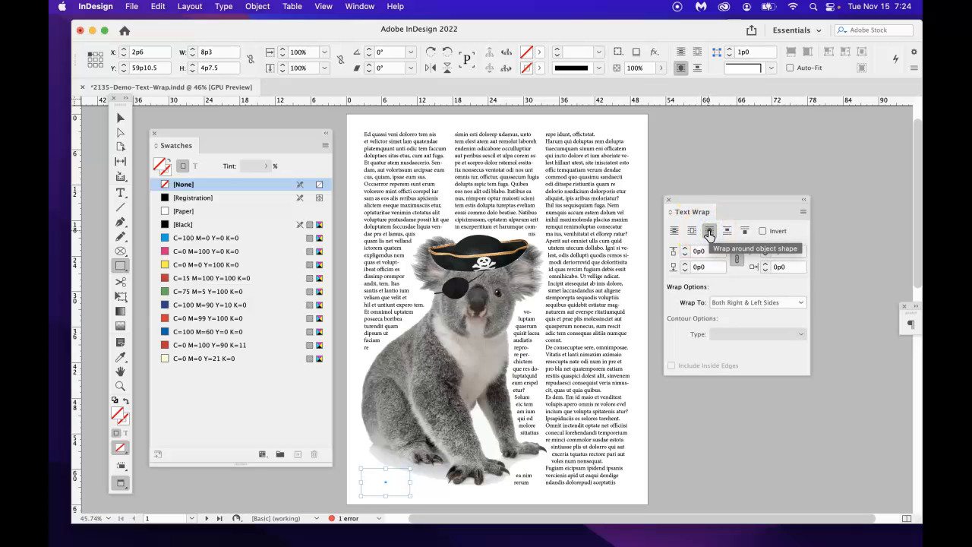
pyautogui.click(122, 120)
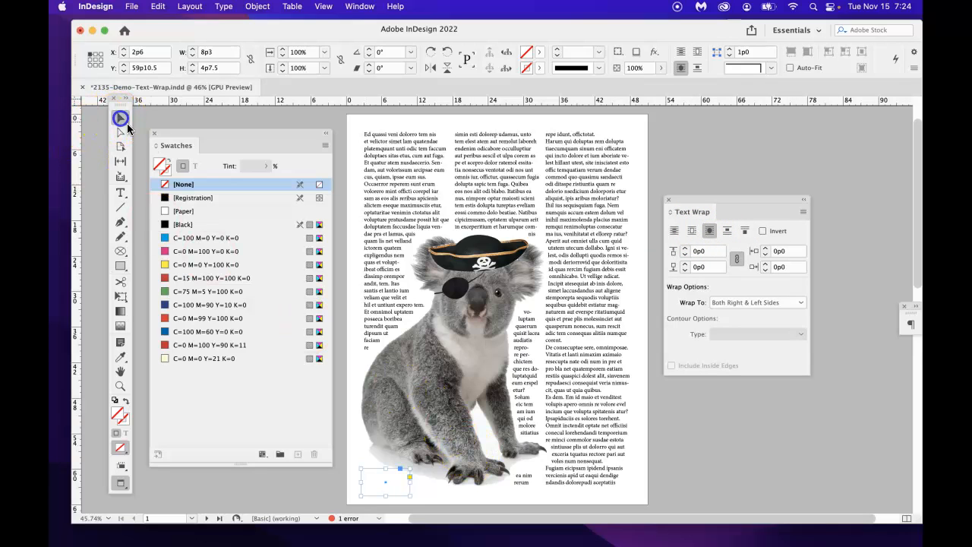
pyautogui.moveTo(410, 481); pyautogui.dragTo(534, 483)
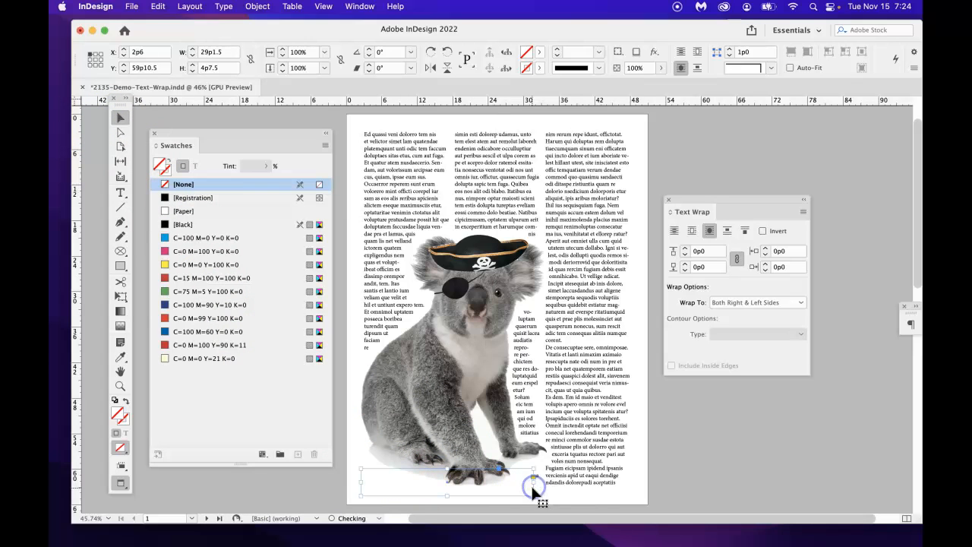
pyautogui.click(734, 475)
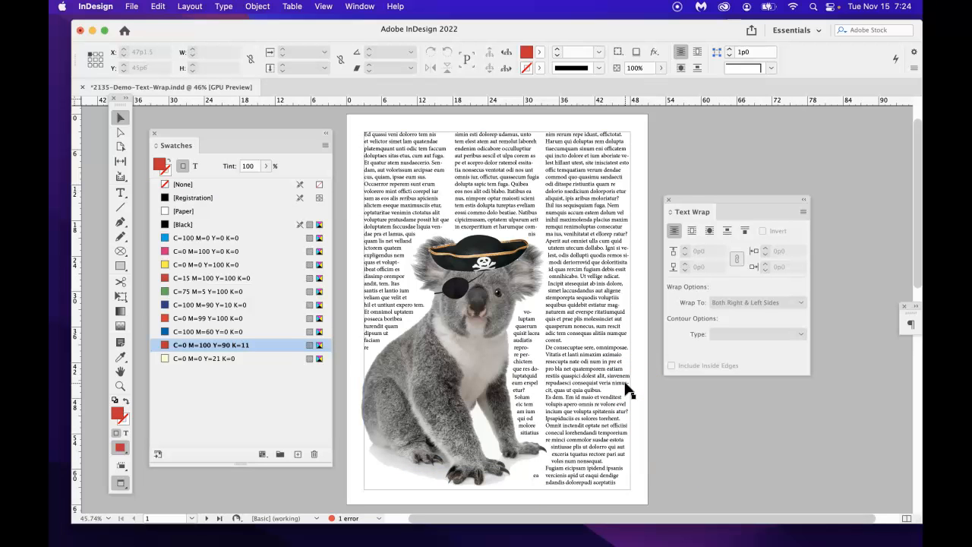
# - Try moving the koala image to X 6p0, Y 14p7.5 between the columns, and undo the move
pyautogui.click(575, 369)
pyautogui.moveTo(466, 315); pyautogui.dragTo(499, 311)
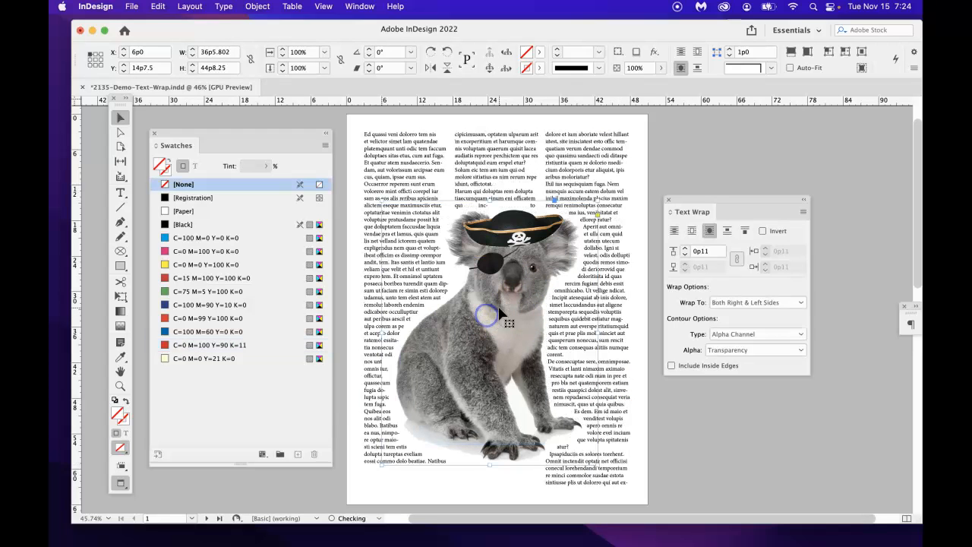
pyautogui.click(412, 380)
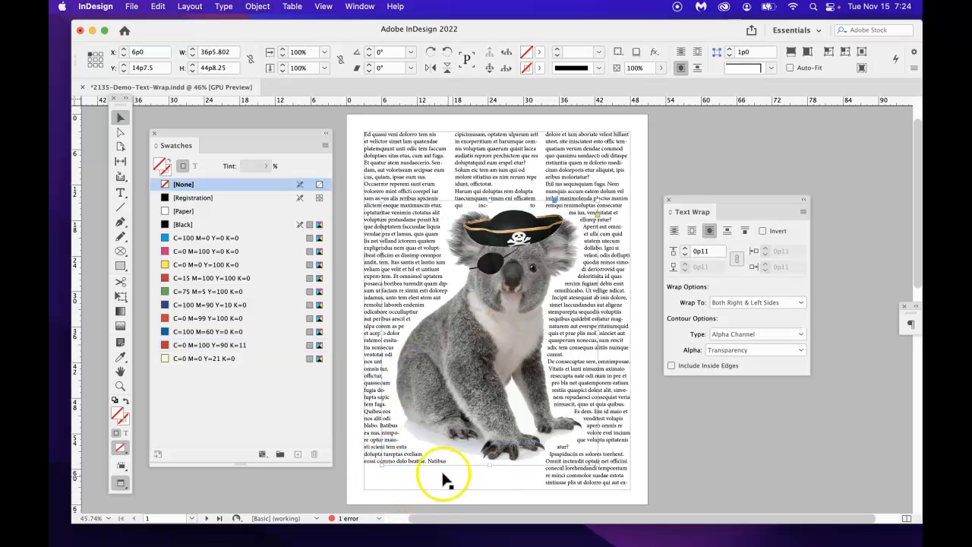
pyautogui.click(468, 435)
pyautogui.click(446, 481)
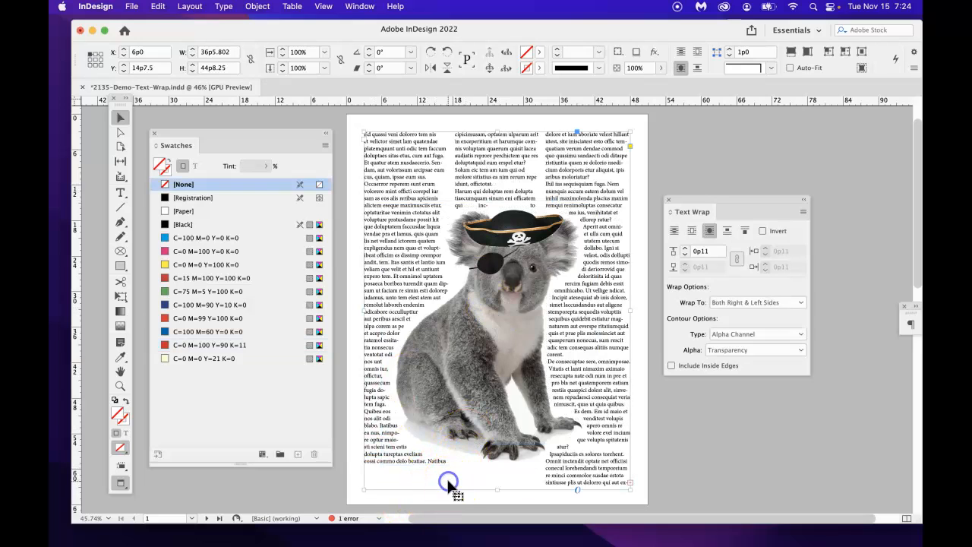
pyautogui.click(358, 387)
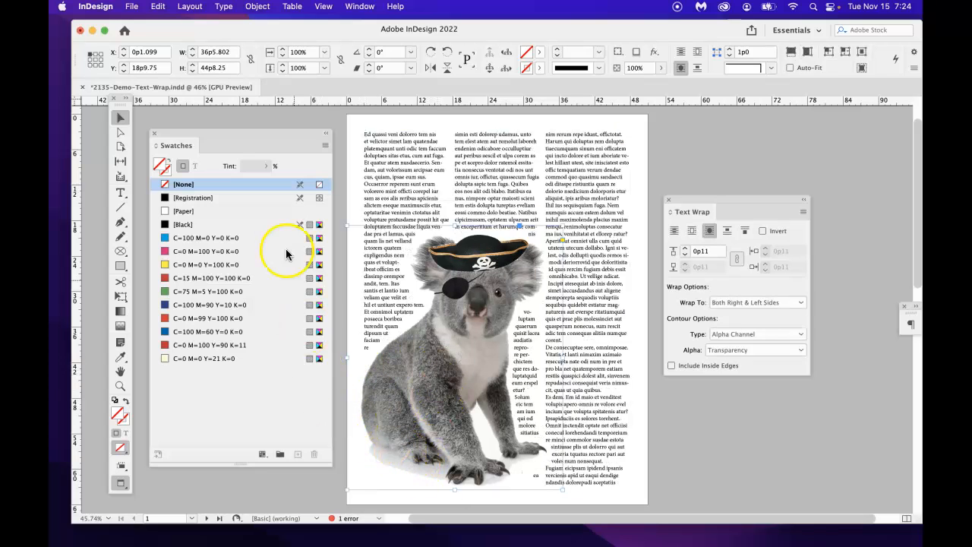
# - Clear the Swatches panel from the workspace and move the koala image up and left to about X -2p9.8, Y 12p0
pyautogui.moveTo(223, 135); pyautogui.dragTo(790, 171)
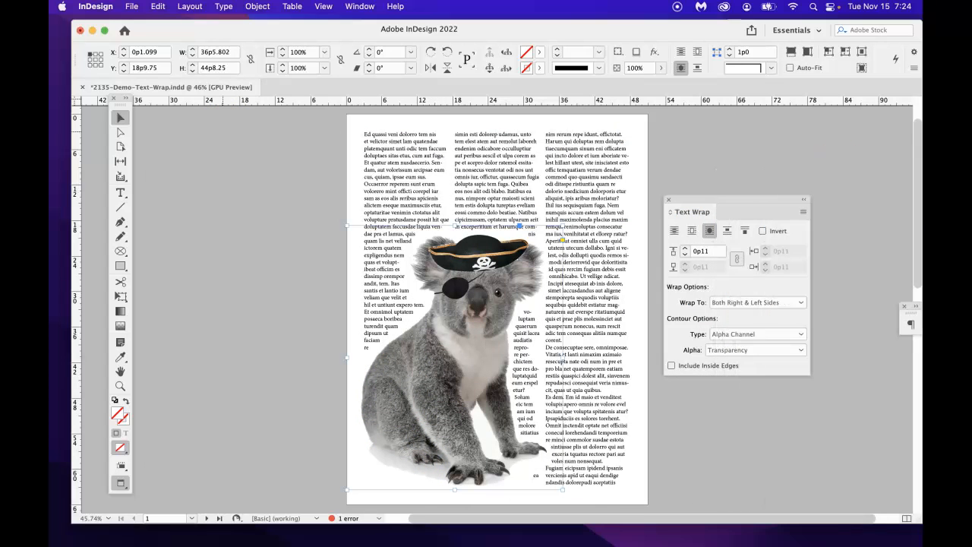
pyautogui.click(412, 494)
pyautogui.moveTo(430, 433); pyautogui.dragTo(412, 384)
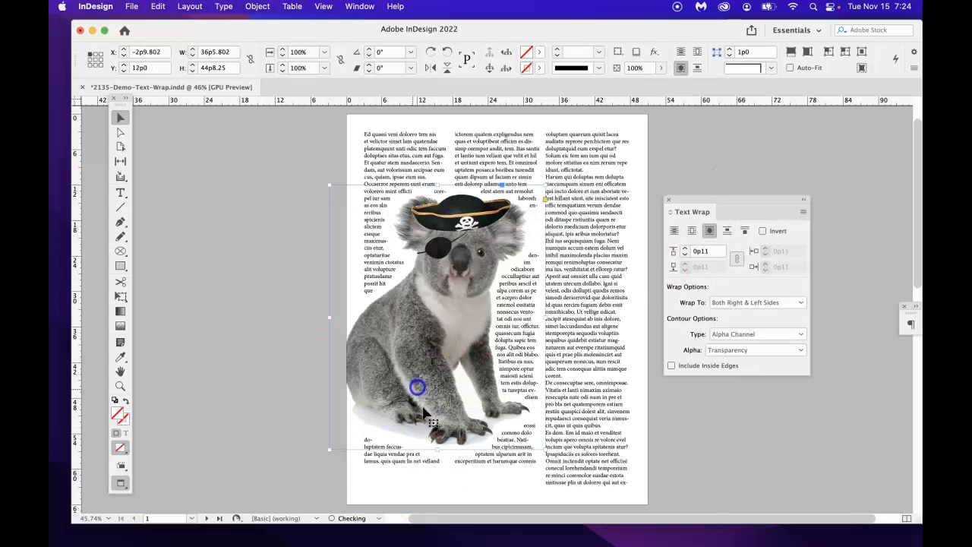
# - Switch to Normal view and delete the unfilled wrapped rectangle at the foot of the first two columns
pyautogui.click(420, 494)
pyautogui.moveTo(497, 490); pyautogui.dragTo(495, 477)
pyautogui.click(470, 487)
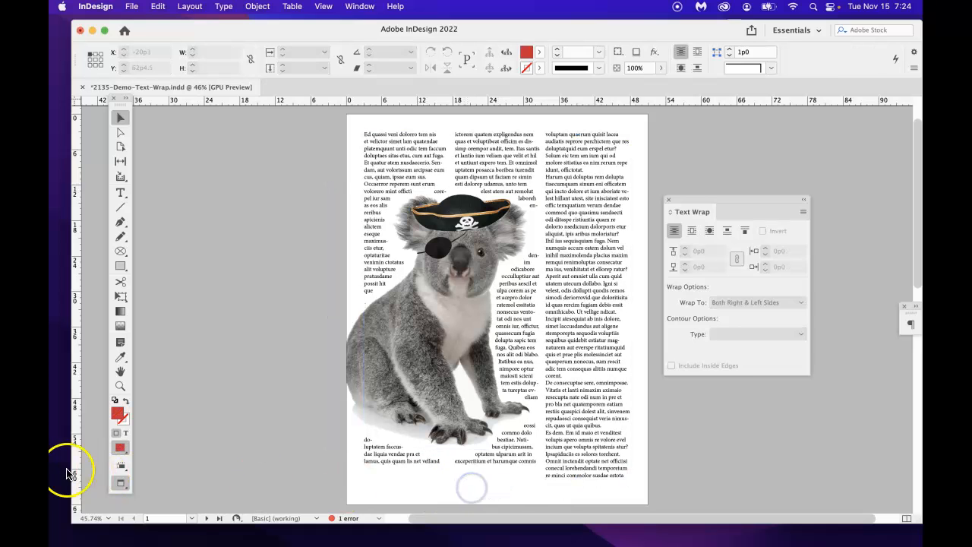
pyautogui.moveTo(120, 480); pyautogui.dragTo(155, 403)
pyautogui.moveTo(362, 495); pyautogui.dragTo(379, 499)
pyautogui.click(369, 423)
pyautogui.click(397, 334)
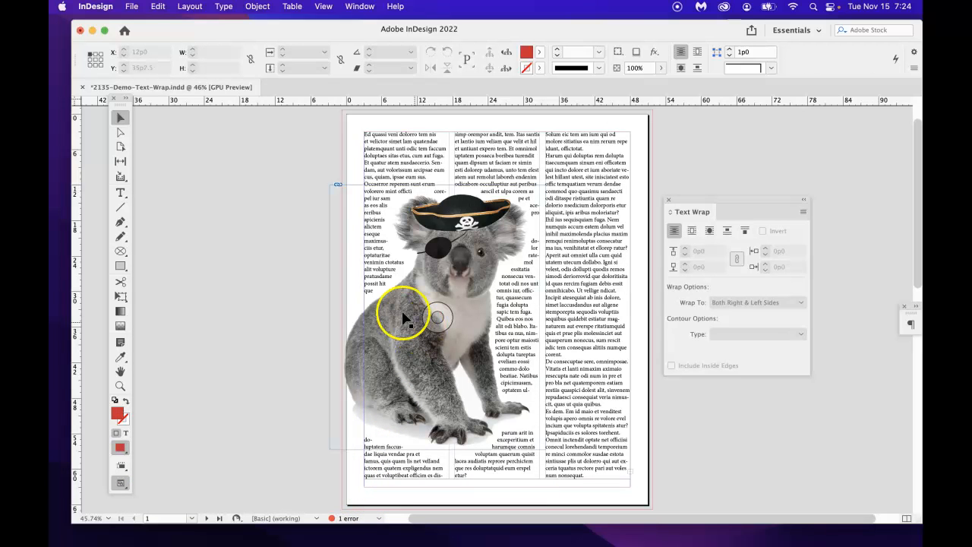
# - Move the koala image down to the foot of the page, return to Preview mode, and enlarge it to about 39p10 × 48p10
pyautogui.moveTo(397, 332); pyautogui.dragTo(388, 370)
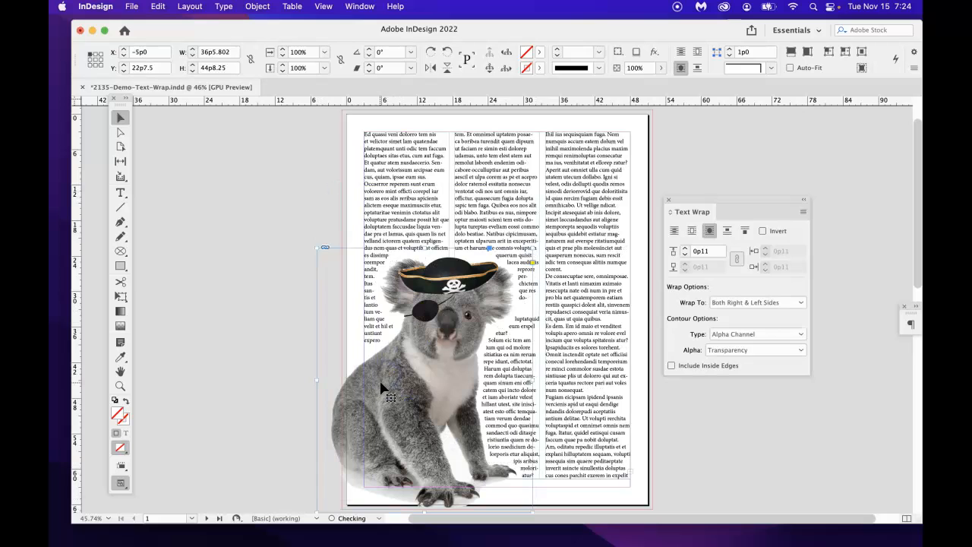
pyautogui.moveTo(381, 388); pyautogui.dragTo(384, 385)
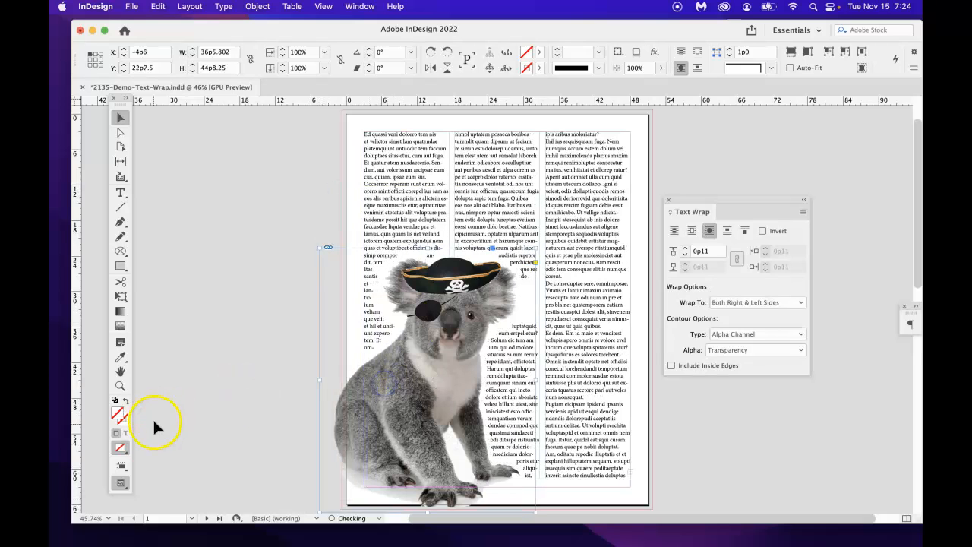
pyautogui.click(131, 483)
pyautogui.moveTo(131, 484); pyautogui.dragTo(168, 422)
pyautogui.moveTo(536, 247); pyautogui.dragTo(544, 240)
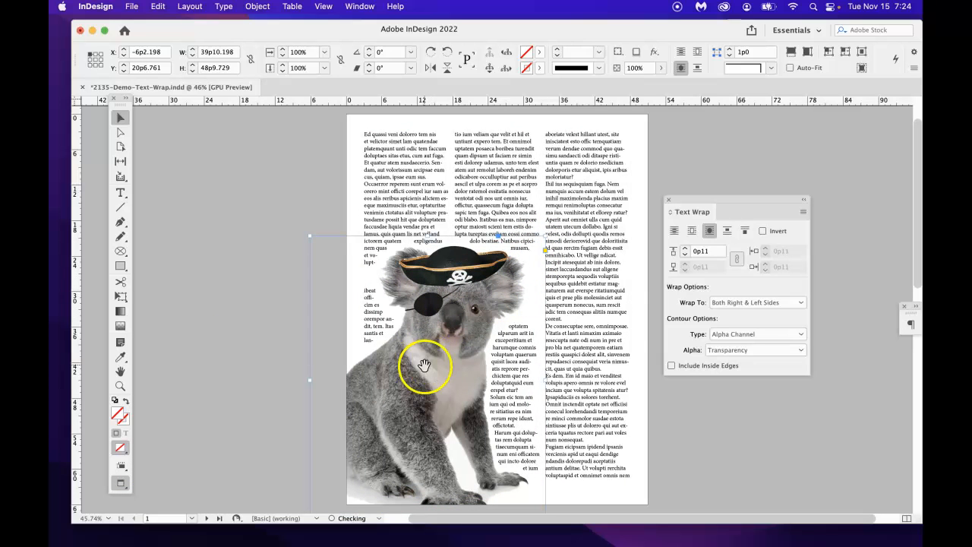
# - Set the koala's text wrap offset to 0p8 and move the image to about X -3p9, Y 19p1.5
pyautogui.click(685, 257)
pyautogui.click(685, 256)
pyautogui.click(685, 257)
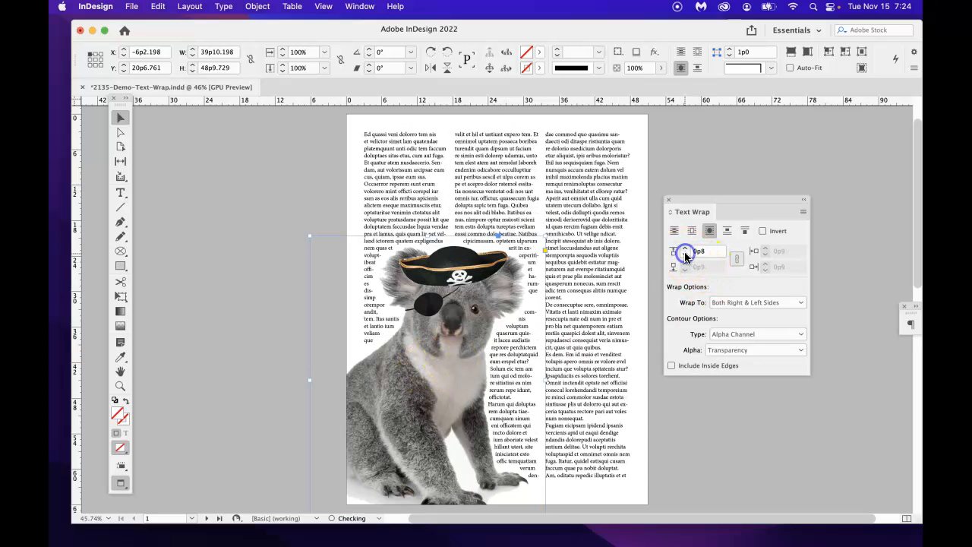
pyautogui.click(249, 275)
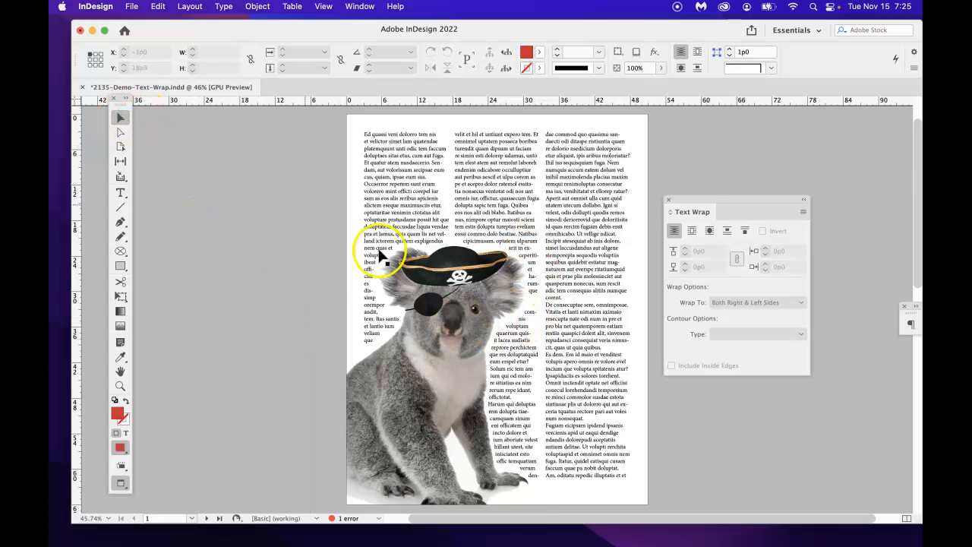
pyautogui.moveTo(445, 353); pyautogui.dragTo(459, 357)
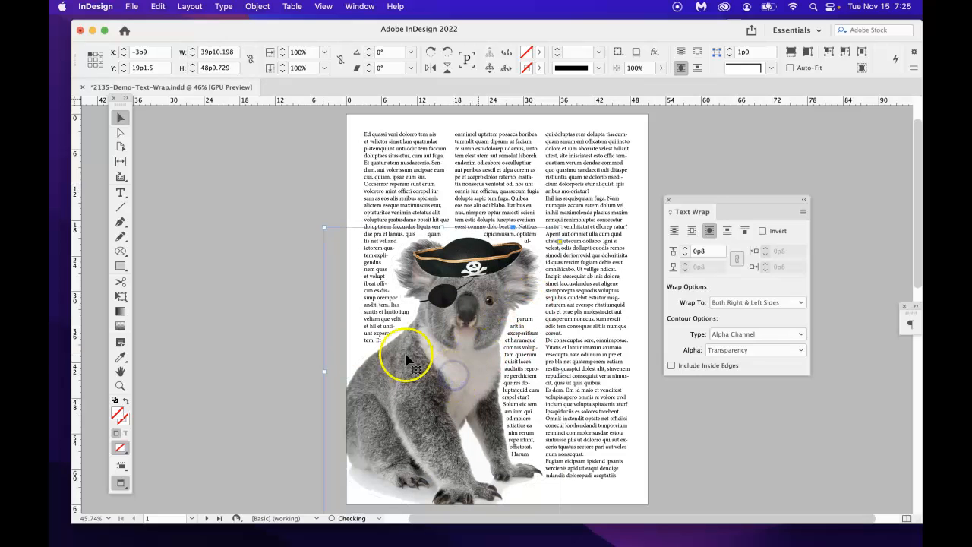
pyautogui.click(228, 325)
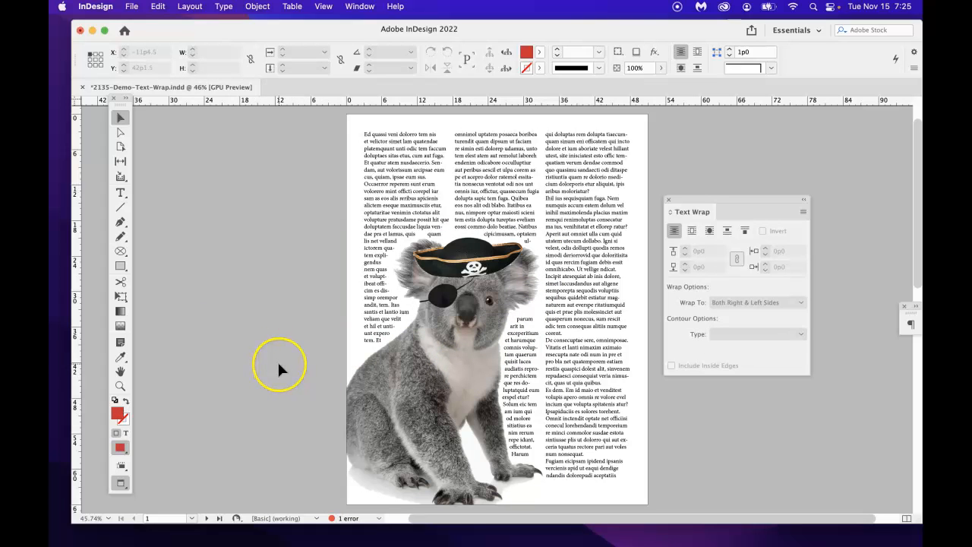
# - Examine the text layout on page 2
pyautogui.scroll(-1, 278, 364)
pyautogui.scroll(-10, 275, 359)
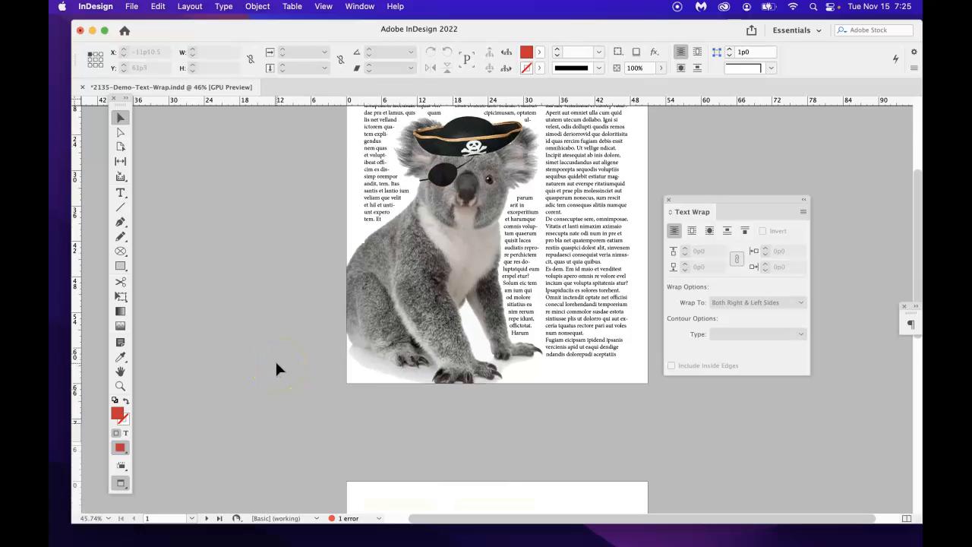
pyautogui.scroll(-4, 275, 360)
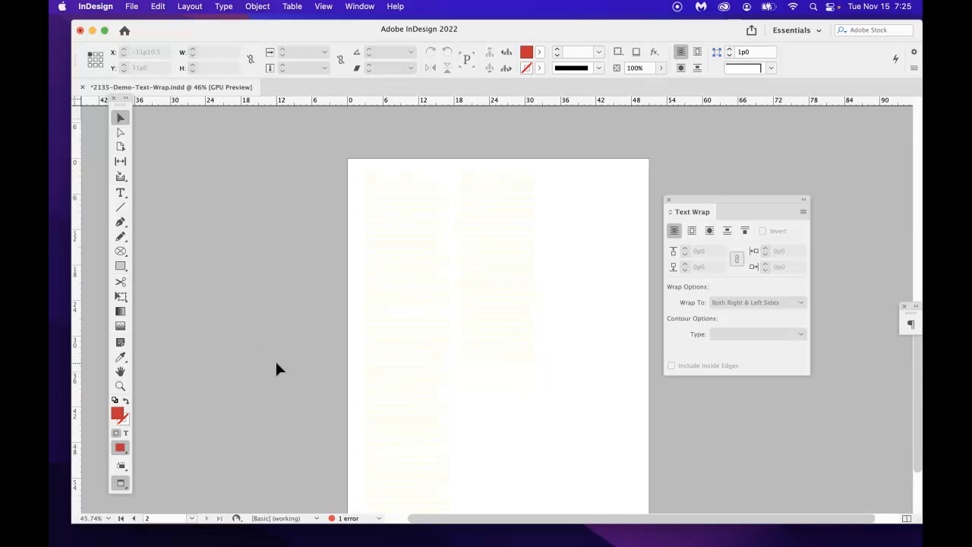
pyautogui.scroll(-2, 274, 359)
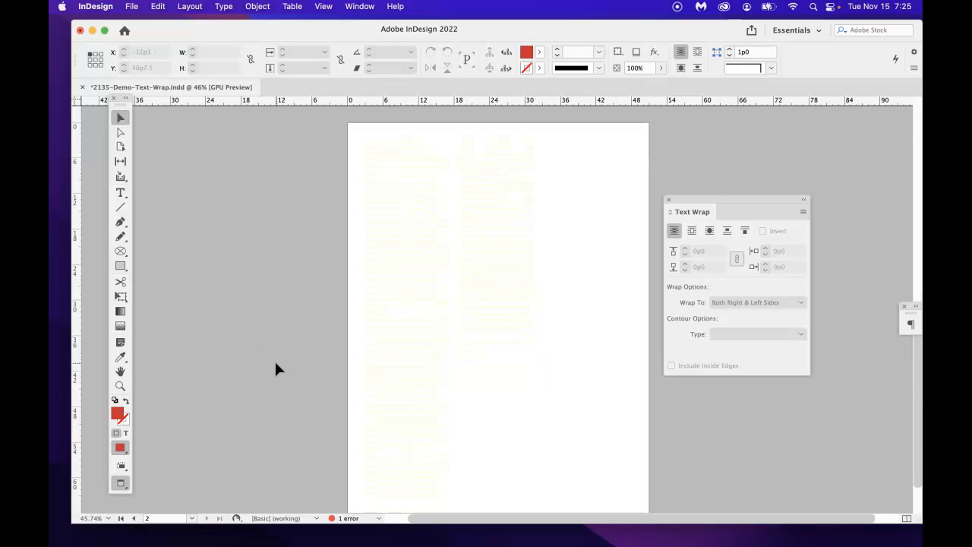
pyautogui.hscroll(1, 274, 359)
pyautogui.hscroll(2, 274, 360)
pyautogui.scroll(-1, 274, 360)
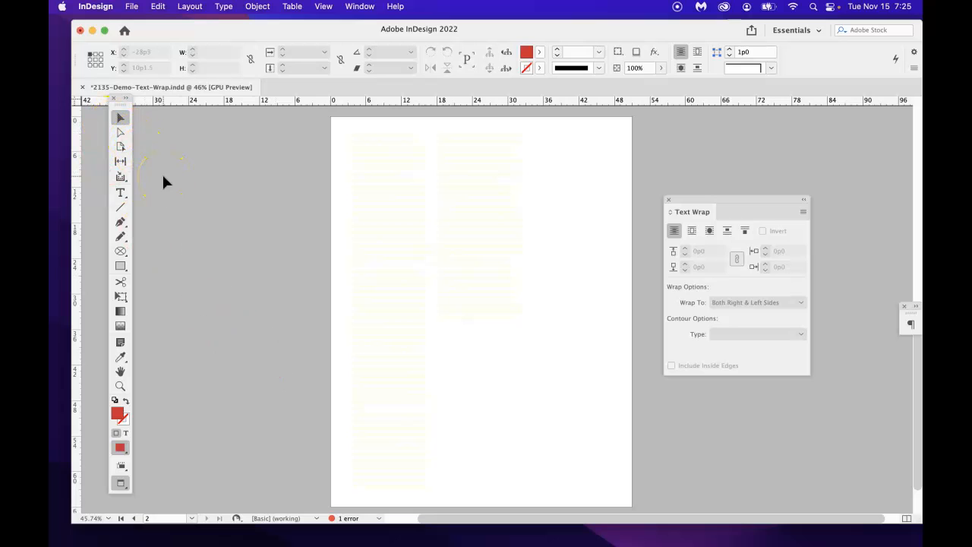
pyautogui.scroll(-1, 158, 144)
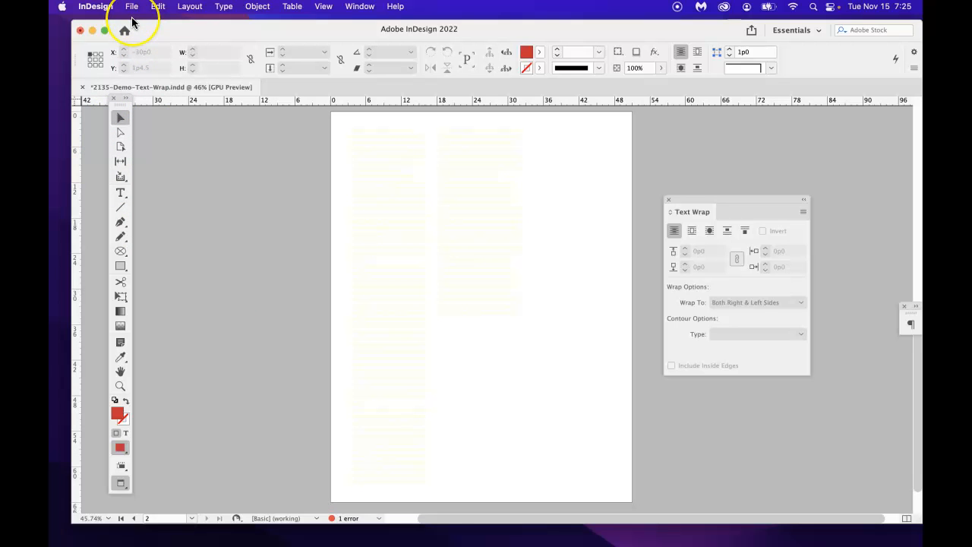
# - Try placing elephant-image.jpg over page 2 at about 106p8 × 72p9, and remove it
pyautogui.press('super+d')
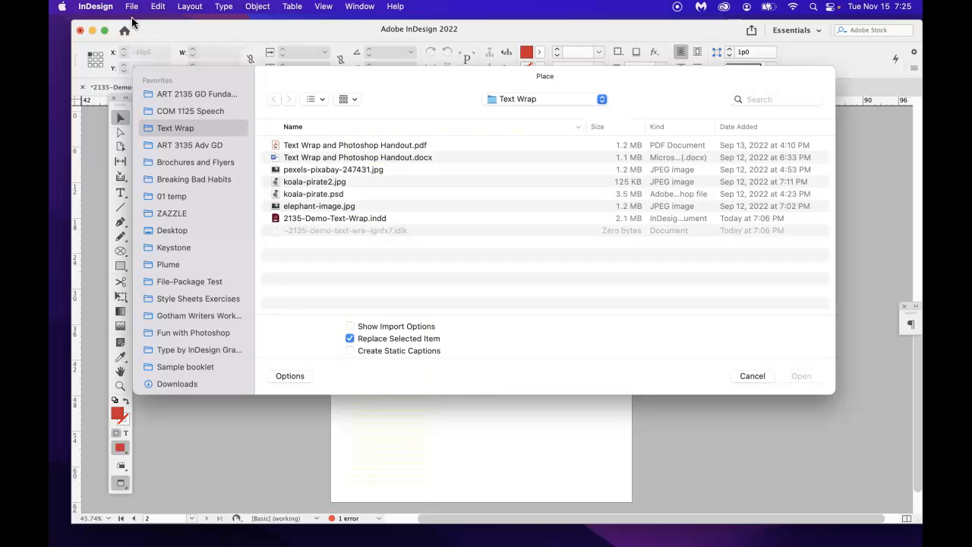
pyautogui.click(320, 209)
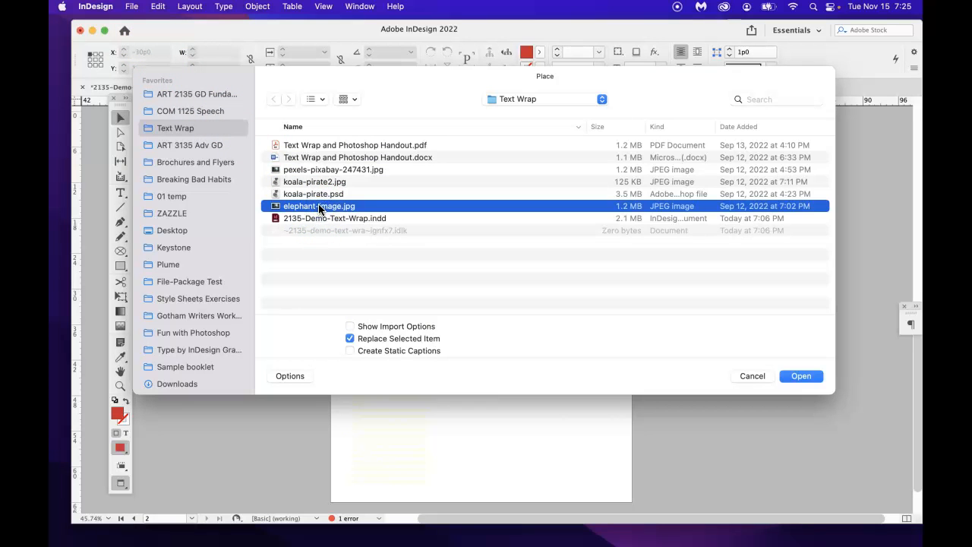
pyautogui.doubleClick(318, 205)
pyautogui.press('super+minus')
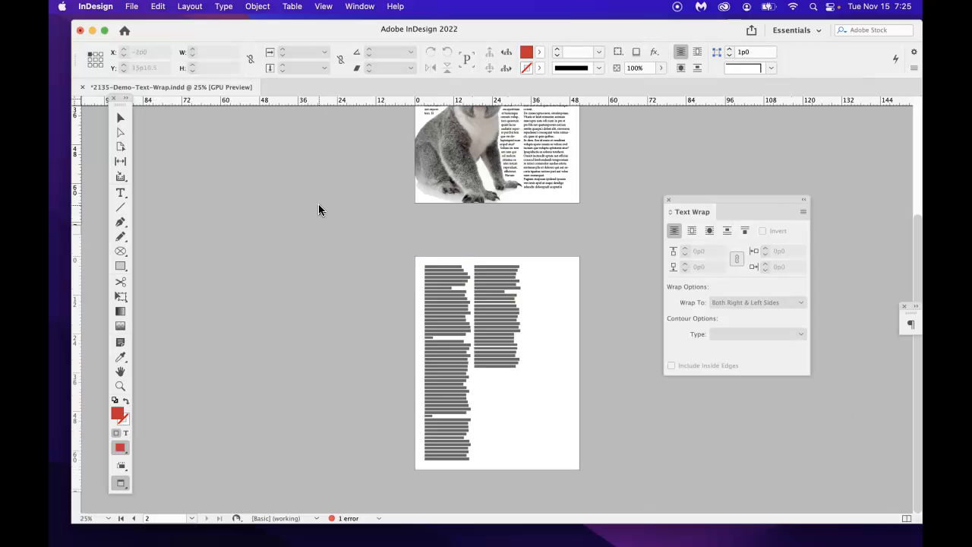
pyautogui.moveTo(318, 209); pyautogui.dragTo(247, 215)
pyautogui.click(352, 281)
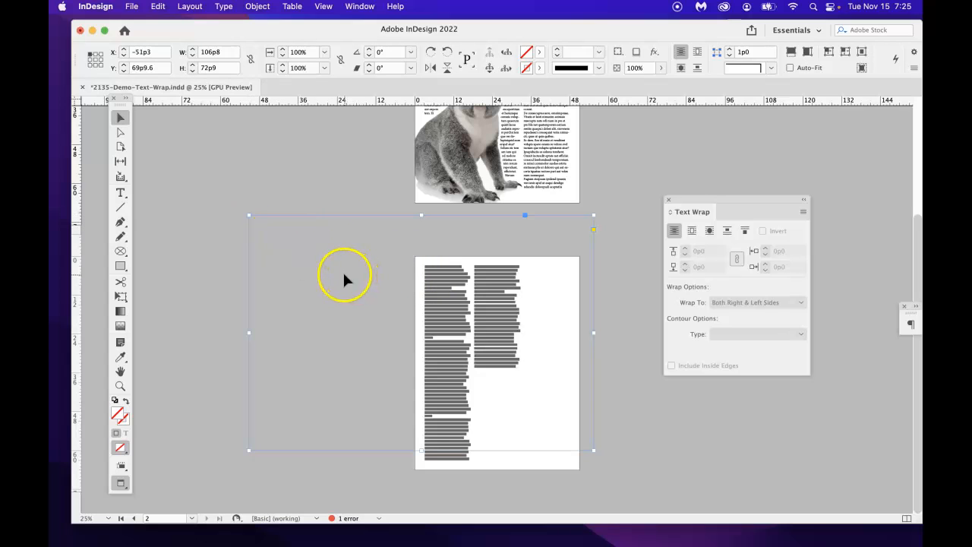
pyautogui.click(332, 258)
pyautogui.click(364, 278)
pyautogui.click(290, 240)
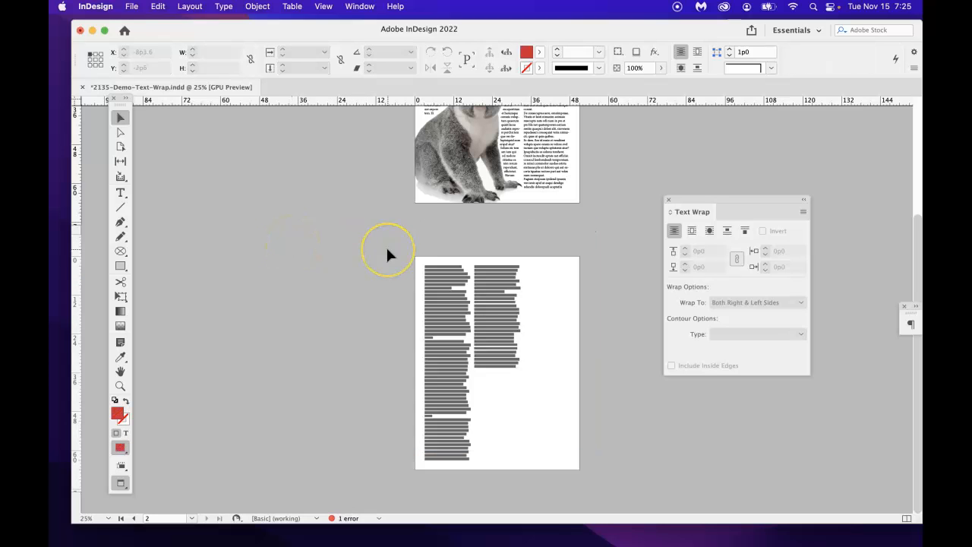
# - Try placing elephant-image.jpg again across page 2 at about 115p2 × 78p7, and remove it
pyautogui.press('super+d')
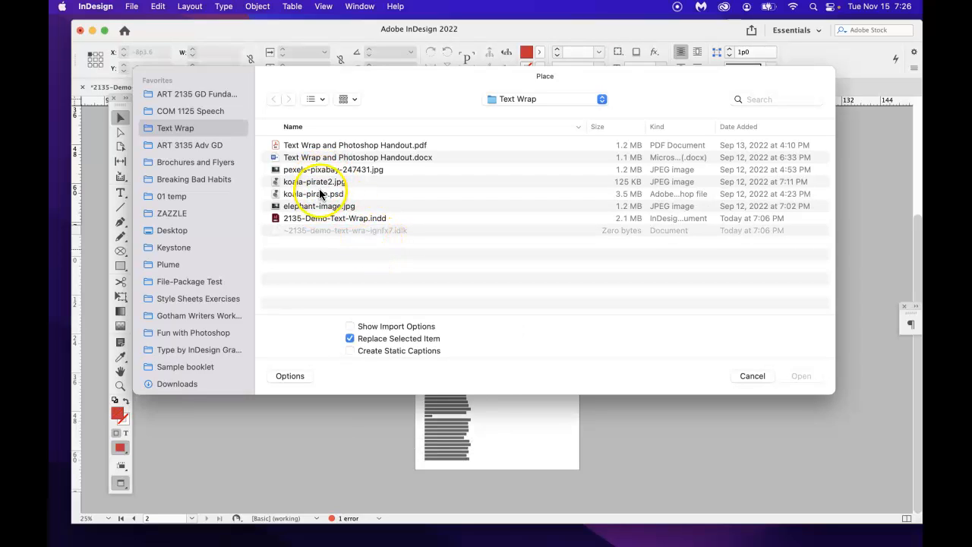
pyautogui.click(325, 211)
pyautogui.doubleClick(325, 211)
pyautogui.click(365, 256)
pyautogui.moveTo(364, 255); pyautogui.dragTo(727, 542)
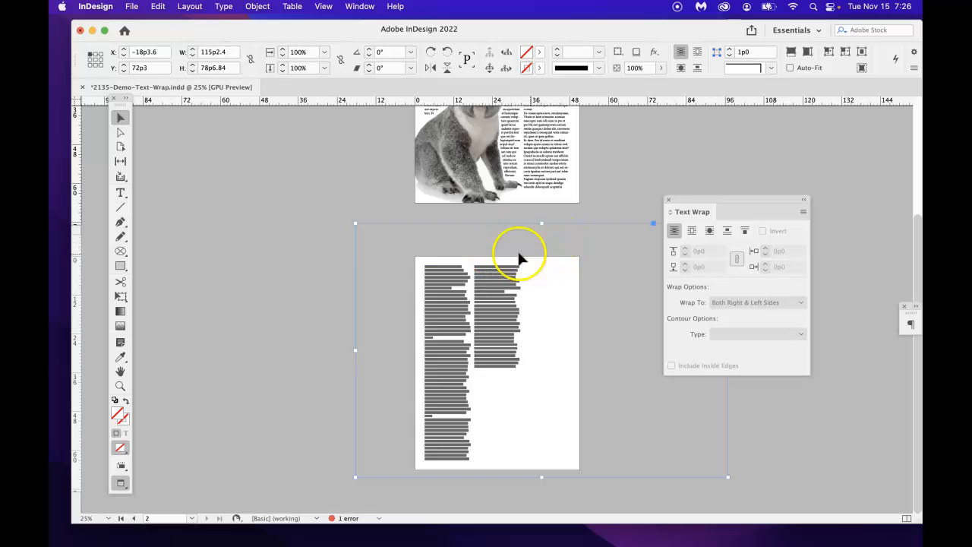
pyautogui.press('super+Tab')
pyautogui.press('super+Tab')
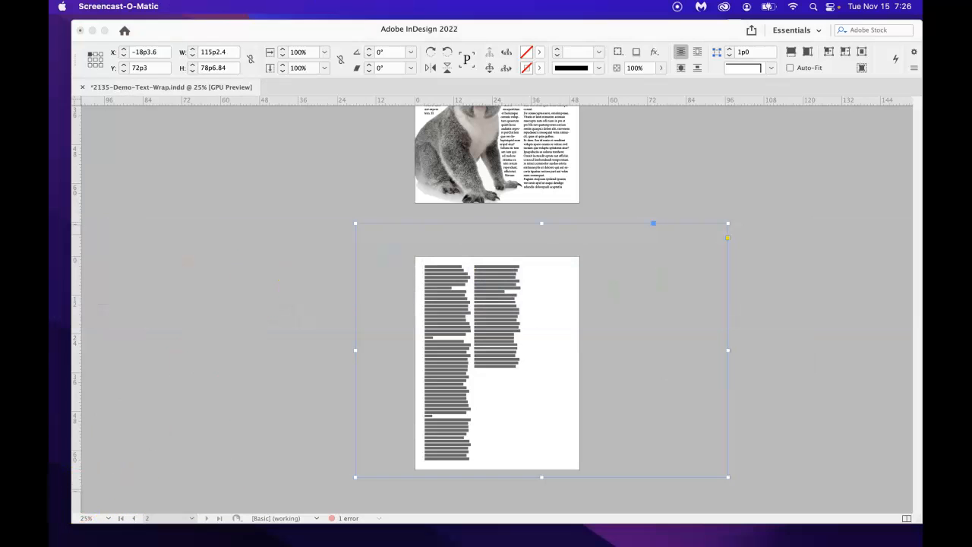
pyautogui.click(274, 273)
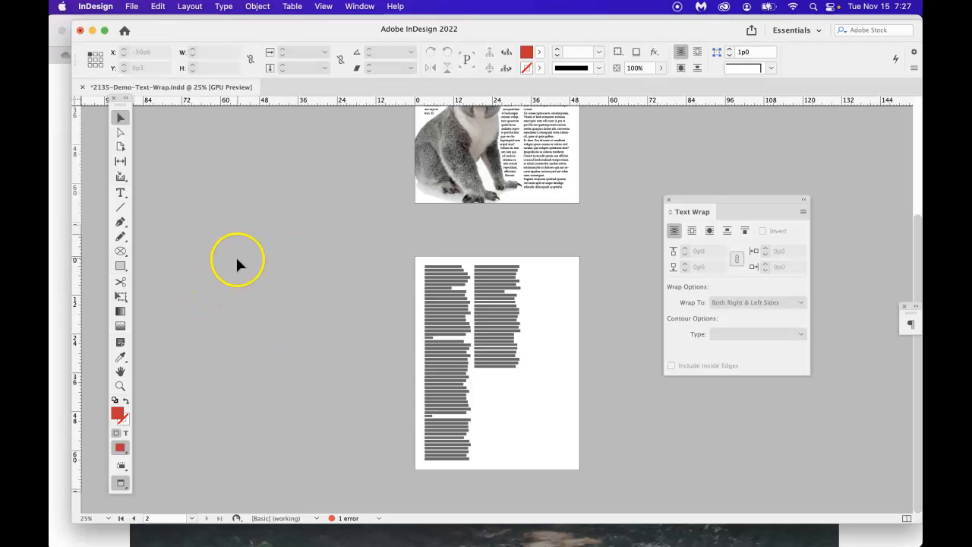
# - Place elephant-image.jpg over page 2 at about 106p8 × 72p9 and send it to the back behind the text
pyautogui.press('super+d')
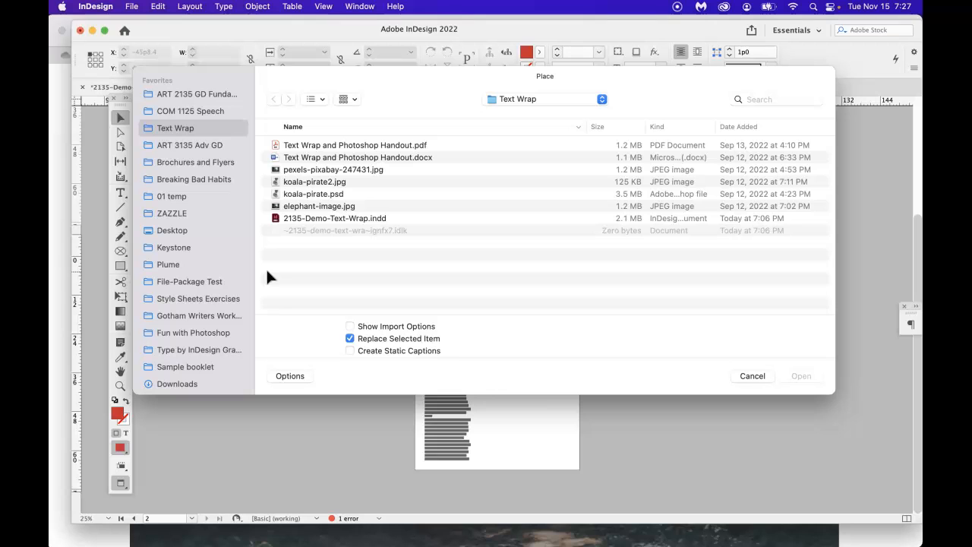
pyautogui.click(322, 206)
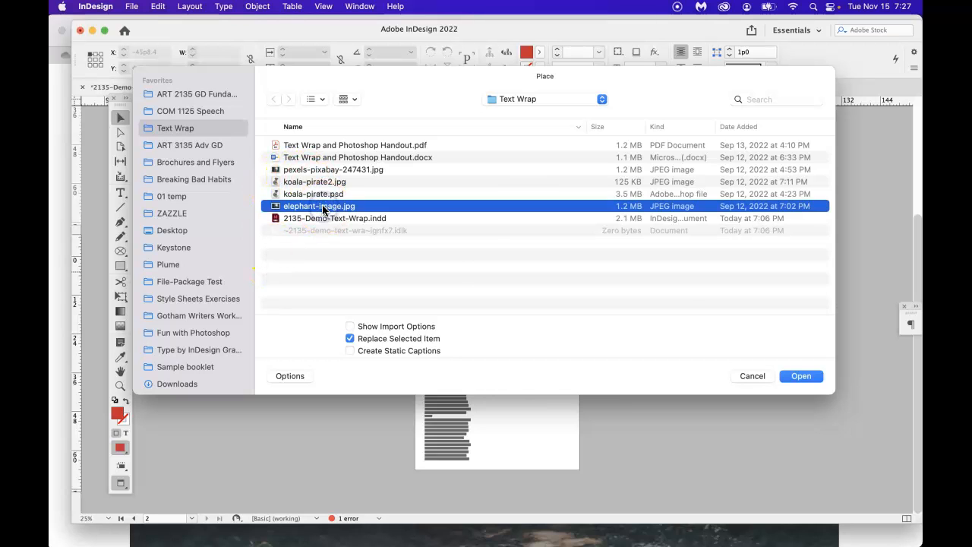
pyautogui.doubleClick(322, 206)
pyautogui.click(302, 234)
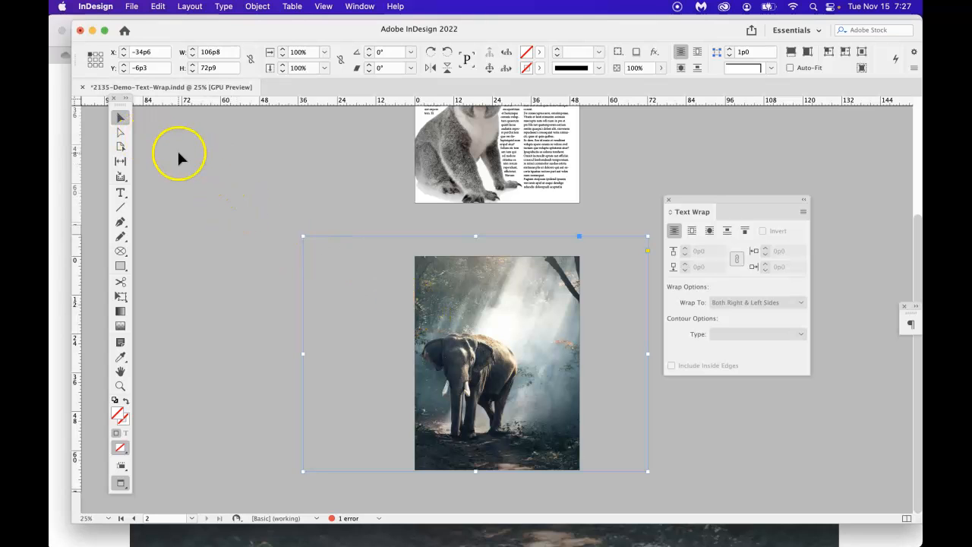
pyautogui.click(258, 7)
pyautogui.moveTo(304, 51)
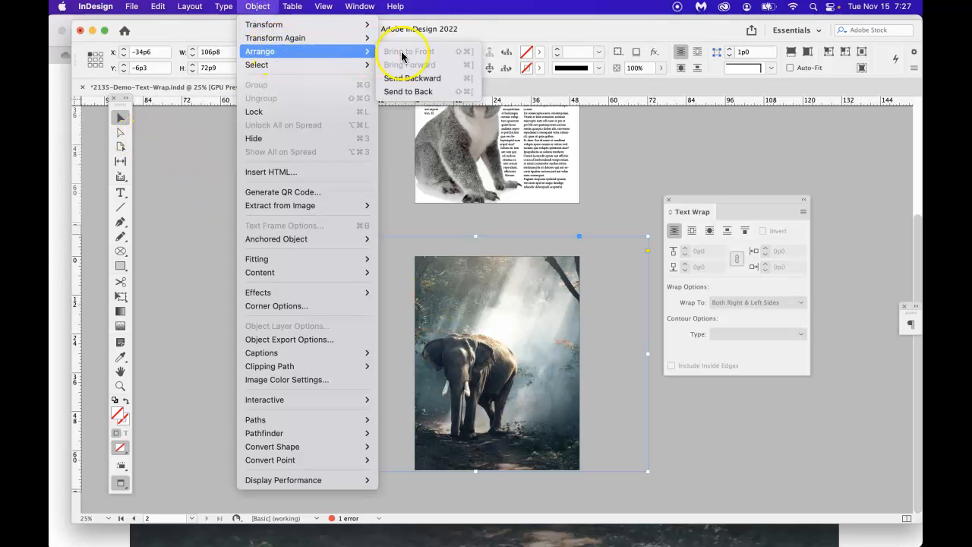
pyautogui.click(410, 91)
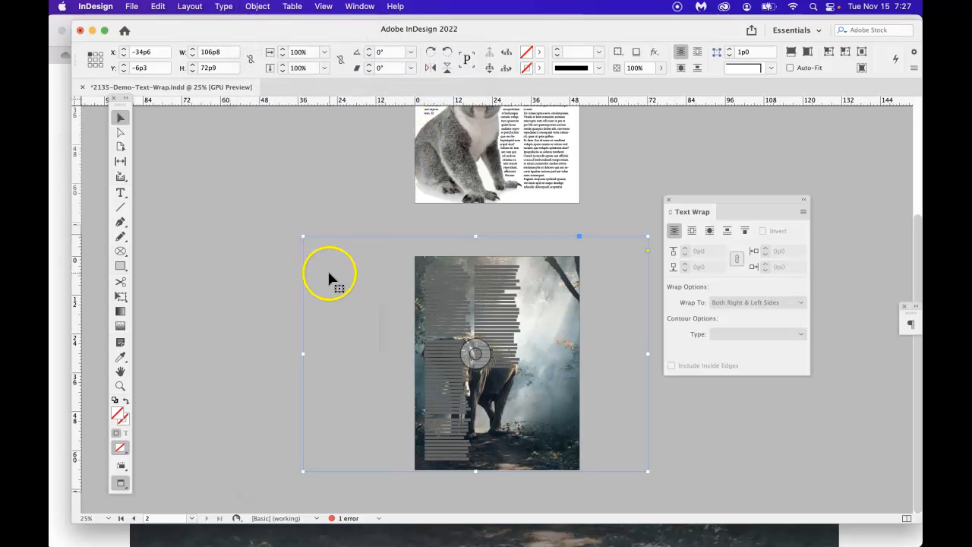
# - Shift the Text Wrap panel clear of the page and move the elephant image right to about X -16p0, Y -6p3
pyautogui.press('super+alt+equal')
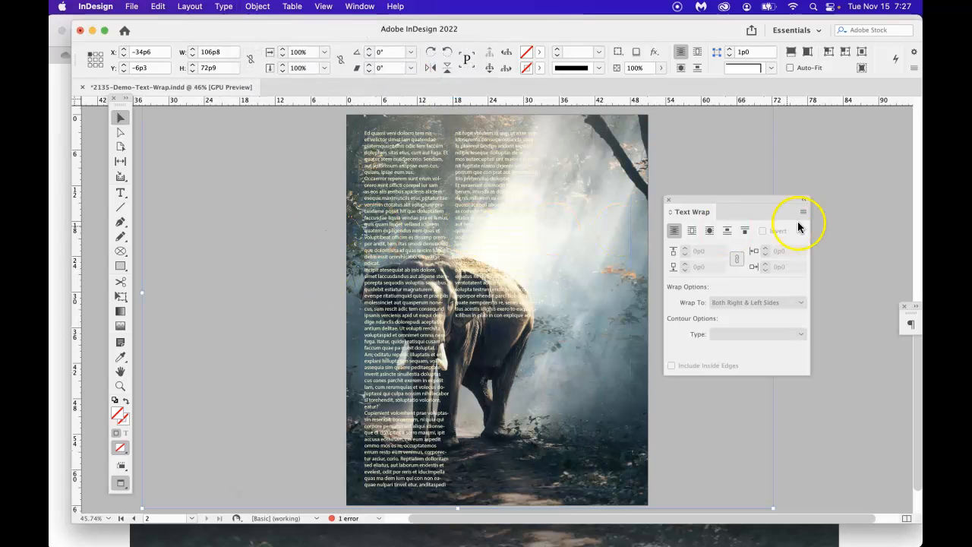
pyautogui.moveTo(693, 199); pyautogui.dragTo(758, 203)
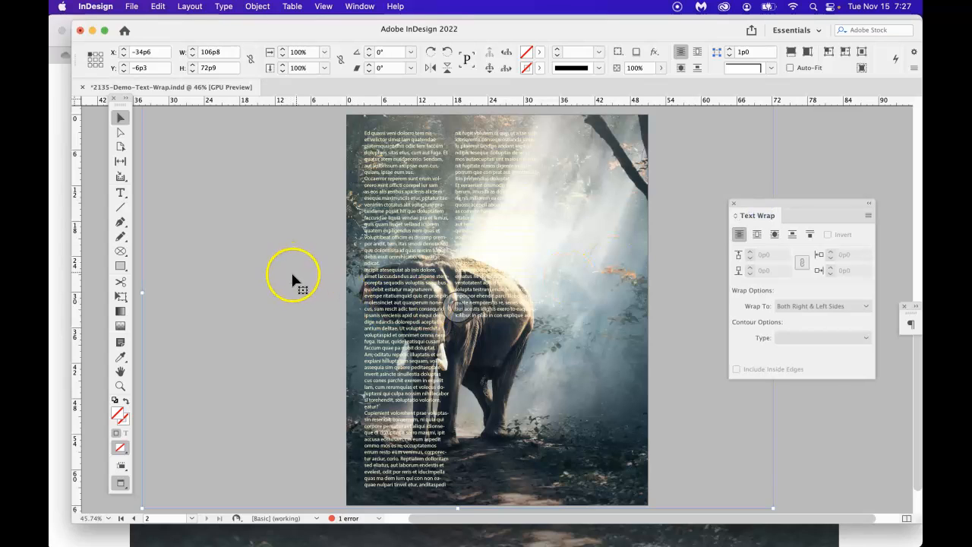
pyautogui.moveTo(247, 281); pyautogui.dragTo(311, 278)
# - Enlarge the elephant image to about 122p8 × 83p8 and position it at about X -22p6, Y -8p10
pyautogui.press('super+minus')
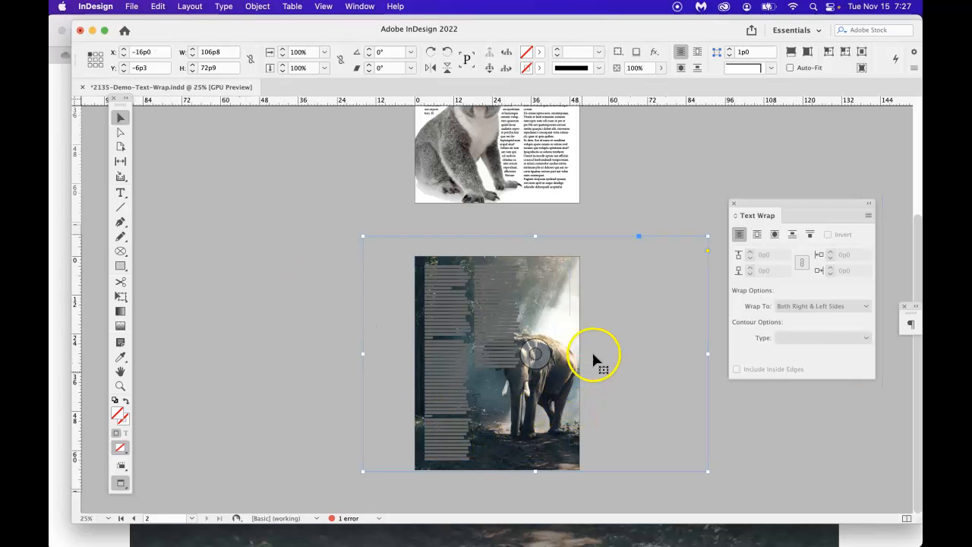
pyautogui.moveTo(611, 344); pyautogui.dragTo(611, 370)
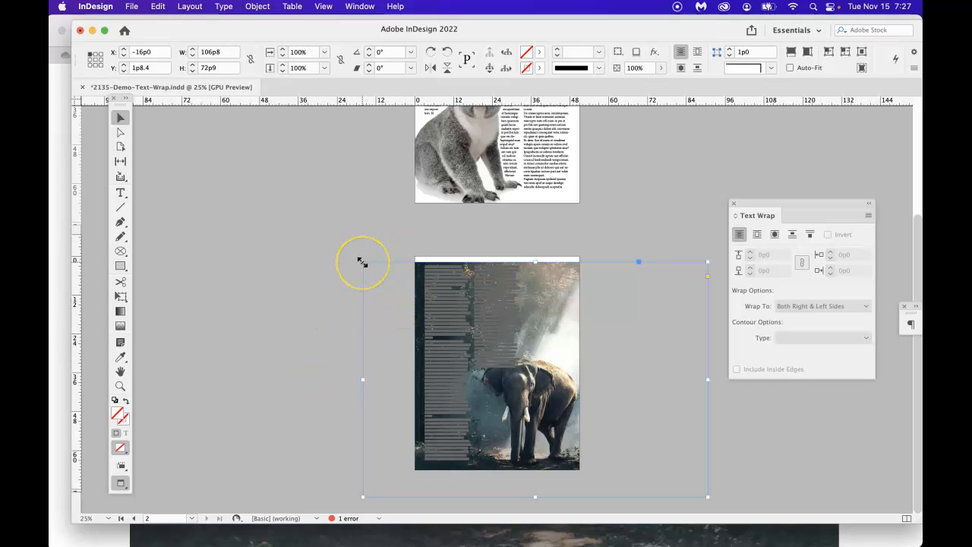
pyautogui.moveTo(373, 288)
pyautogui.mouseDown()
pyautogui.moveTo(360, 269)
pyautogui.moveTo(307, 277)
pyautogui.moveTo(382, 286)
pyautogui.mouseUp()
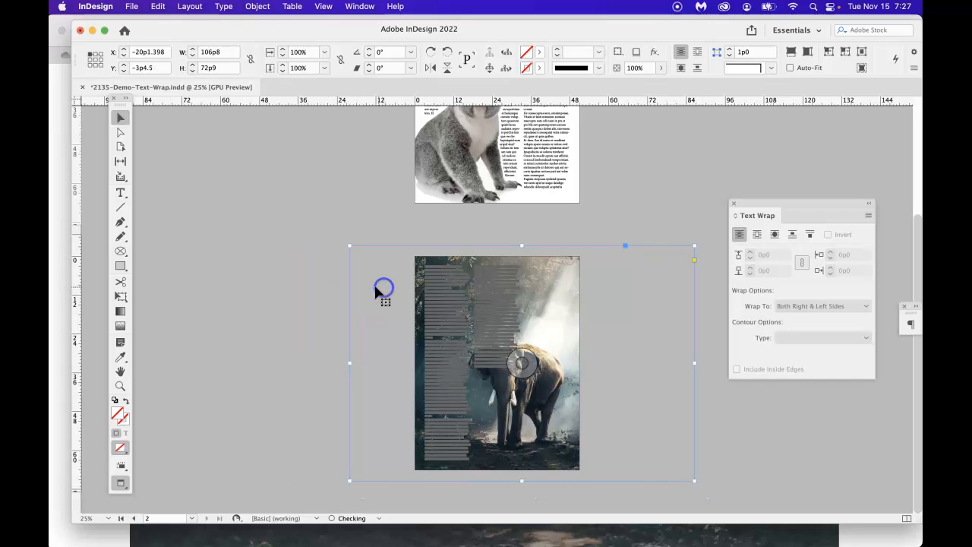
pyautogui.moveTo(347, 244); pyautogui.dragTo(324, 228)
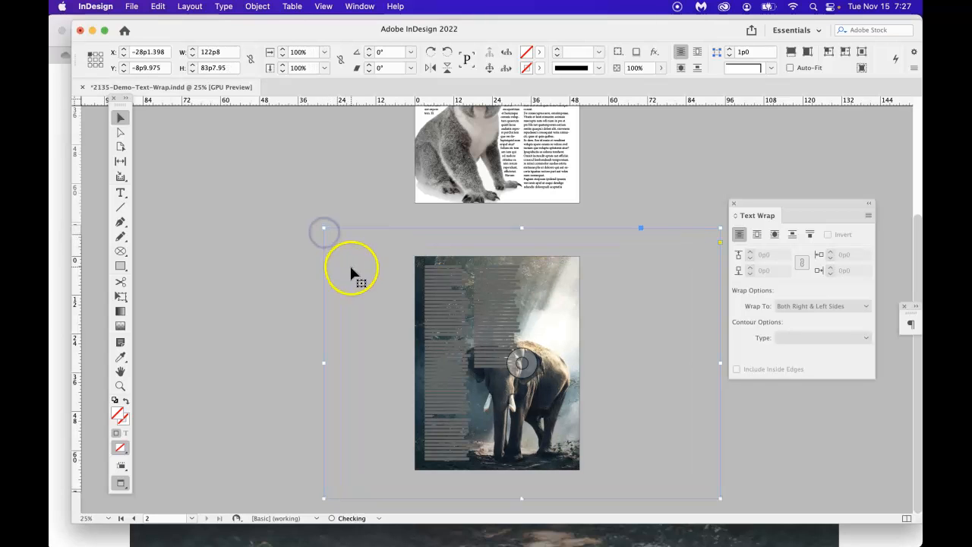
pyautogui.moveTo(372, 351); pyautogui.dragTo(386, 353)
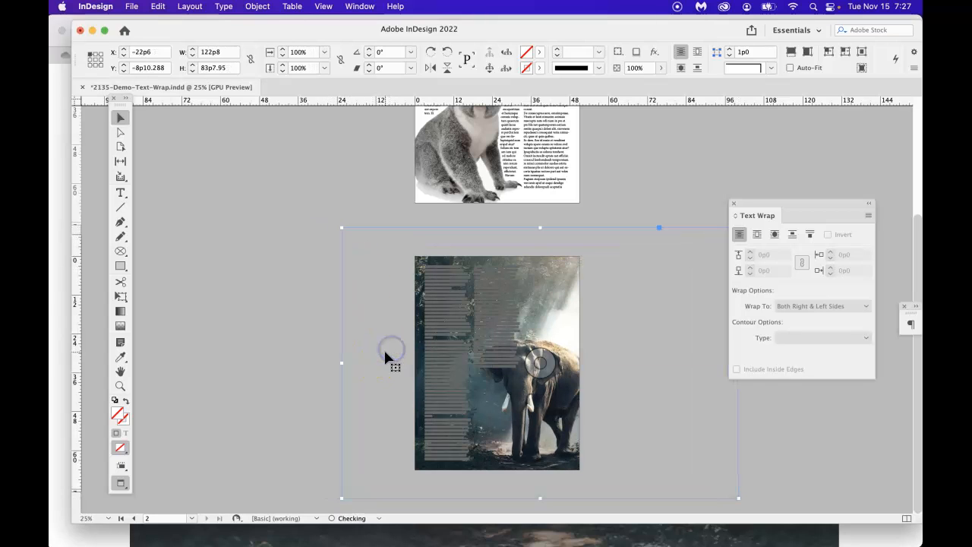
# - Enlarge the elephant image to about 127p7 × 87p0 and position it at about X -24p11, Y -10p6
pyautogui.moveTo(342, 229); pyautogui.dragTo(334, 223)
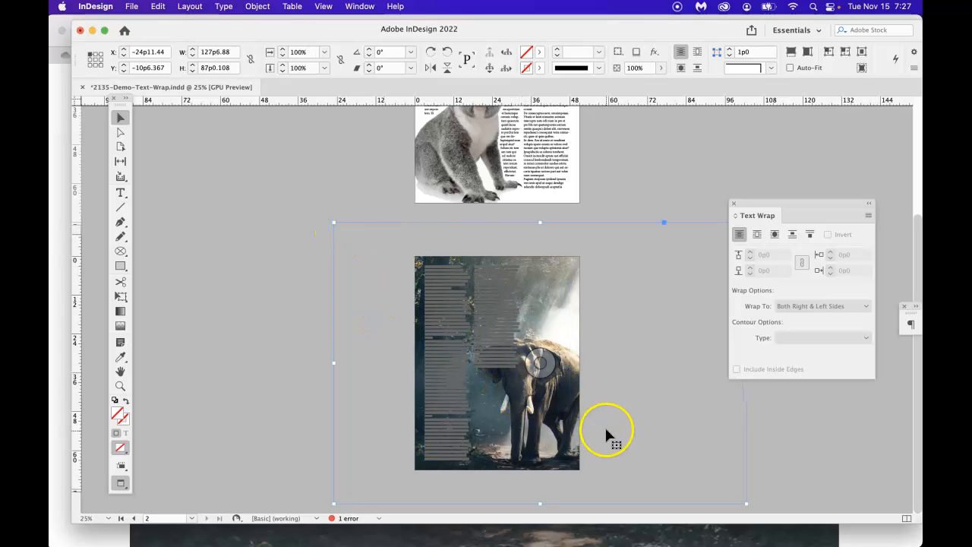
pyautogui.click(282, 391)
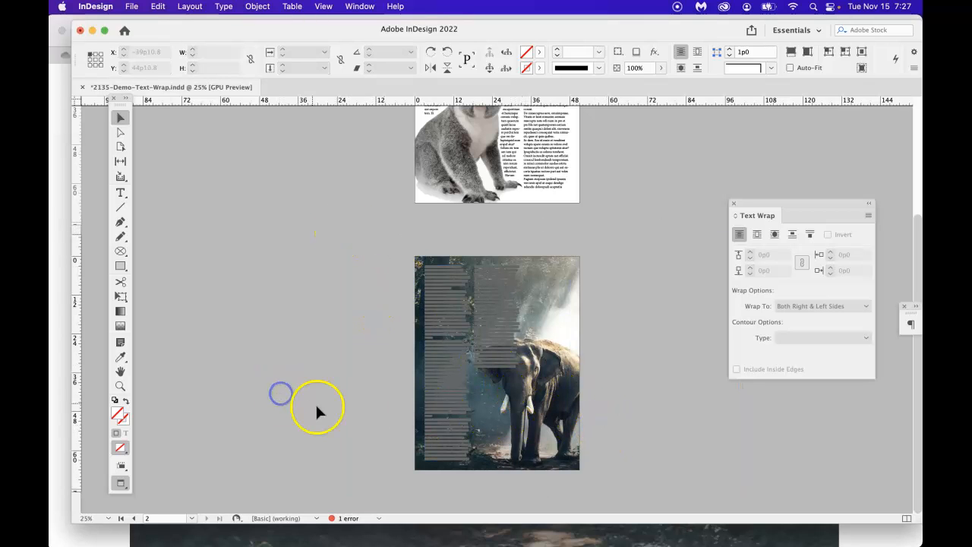
pyautogui.click(449, 390)
pyautogui.click(397, 295)
# - Crop the elephant frame's top edge down to about Y -3p4, and switch the screen mode to Bleed
pyautogui.moveTo(541, 224); pyautogui.dragTo(541, 245)
pyautogui.click(120, 483)
pyautogui.moveTo(120, 483); pyautogui.dragTo(166, 432)
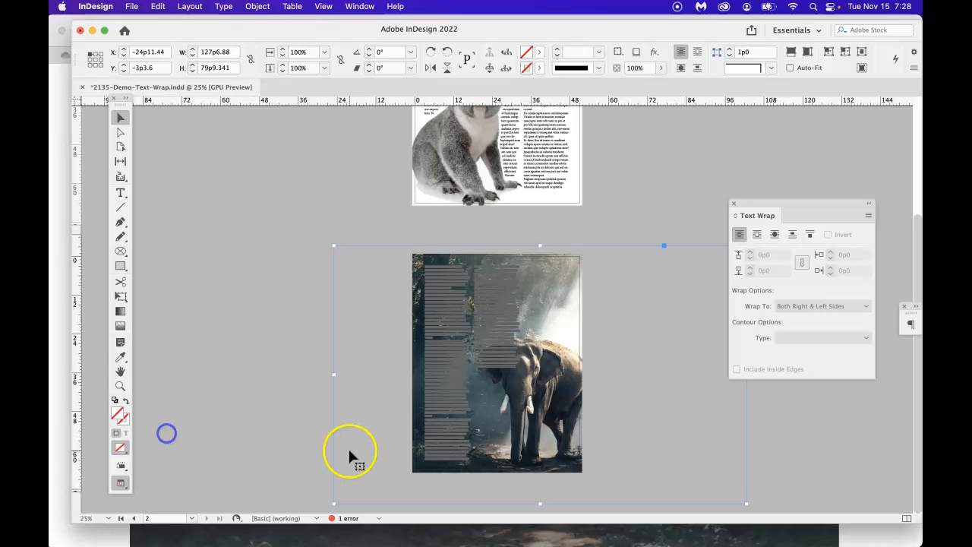
# - Crop the elephant frame's bottom and both sides to just beyond page 2, about 58p8 × 70p1 with X at -4p0
pyautogui.moveTo(540, 503); pyautogui.dragTo(538, 472)
pyautogui.moveTo(334, 356); pyautogui.dragTo(401, 357)
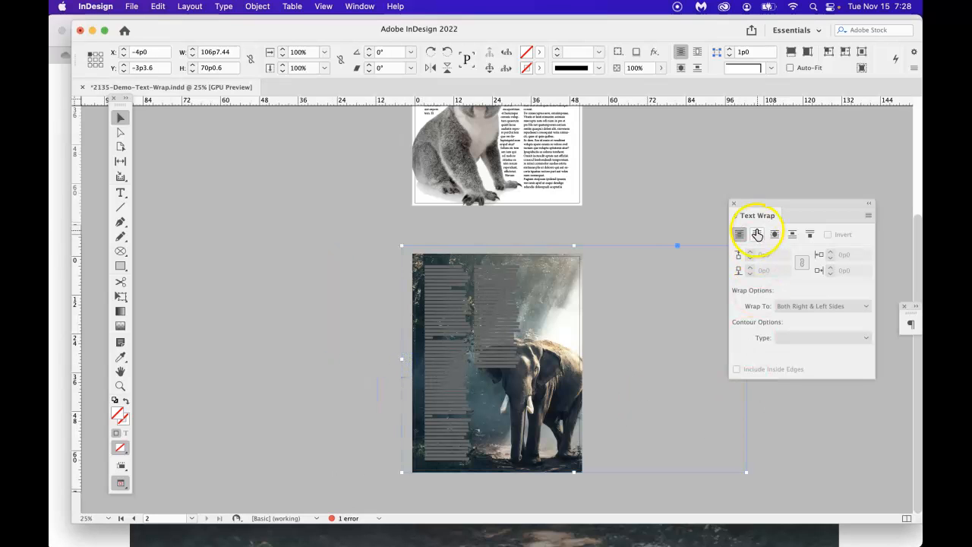
pyautogui.moveTo(748, 212); pyautogui.dragTo(819, 215)
pyautogui.moveTo(746, 361); pyautogui.dragTo(591, 369)
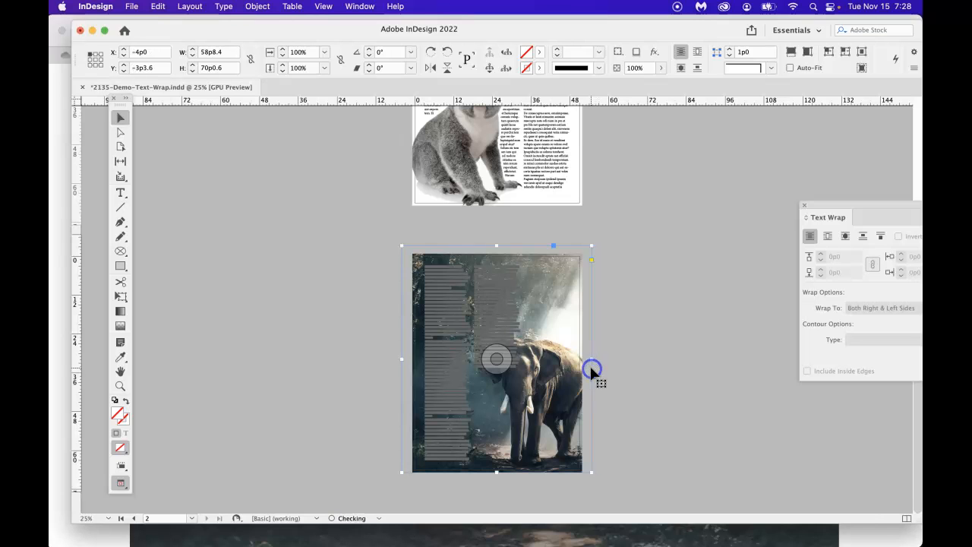
# - Fit page 2 in the window, bring the Text Wrap panel fully into view beside it, and save the document
pyautogui.press('super+0')
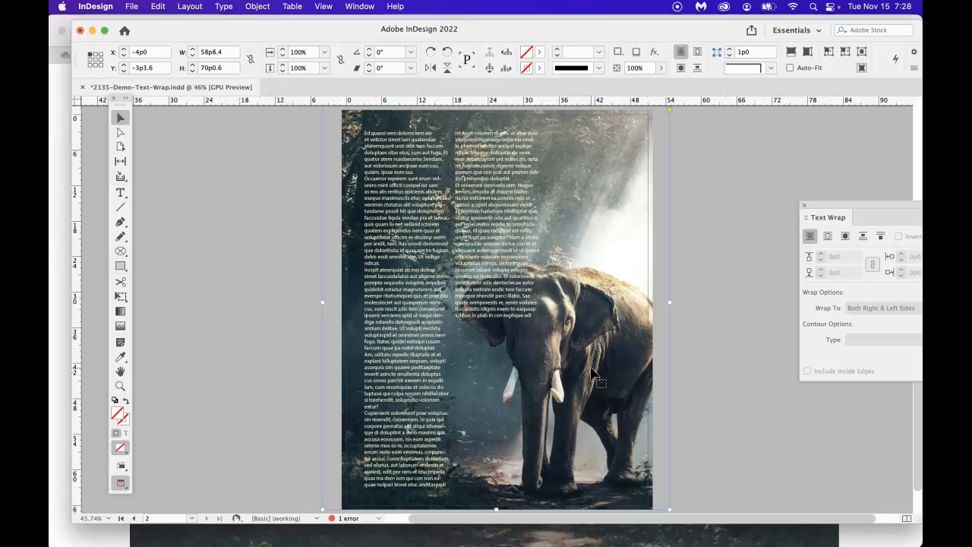
pyautogui.click(262, 354)
pyautogui.click(503, 369)
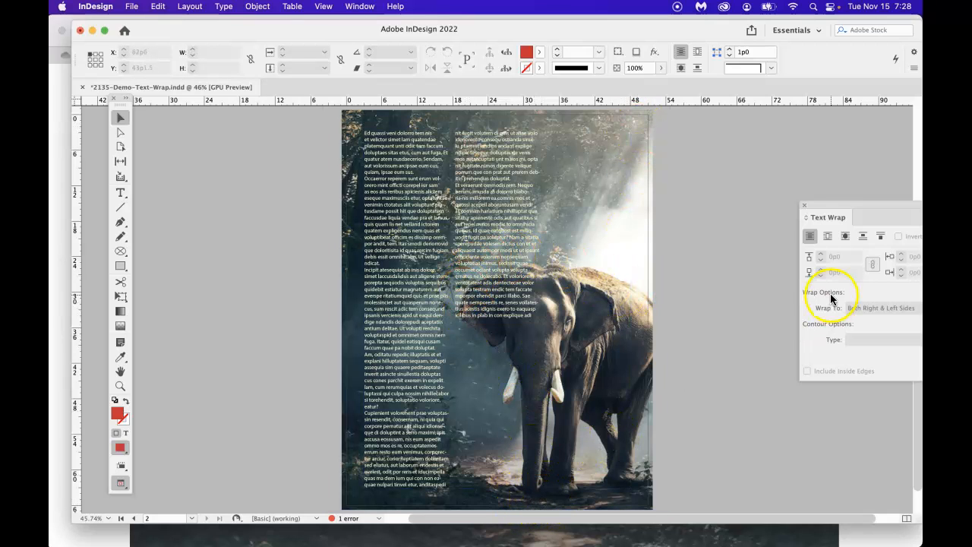
pyautogui.moveTo(820, 219); pyautogui.dragTo(740, 189)
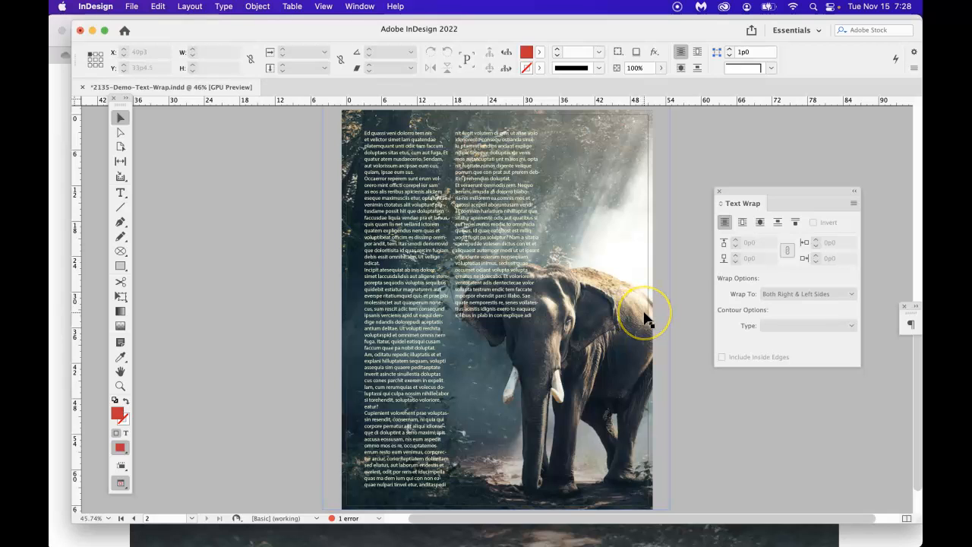
pyautogui.press('super+s')
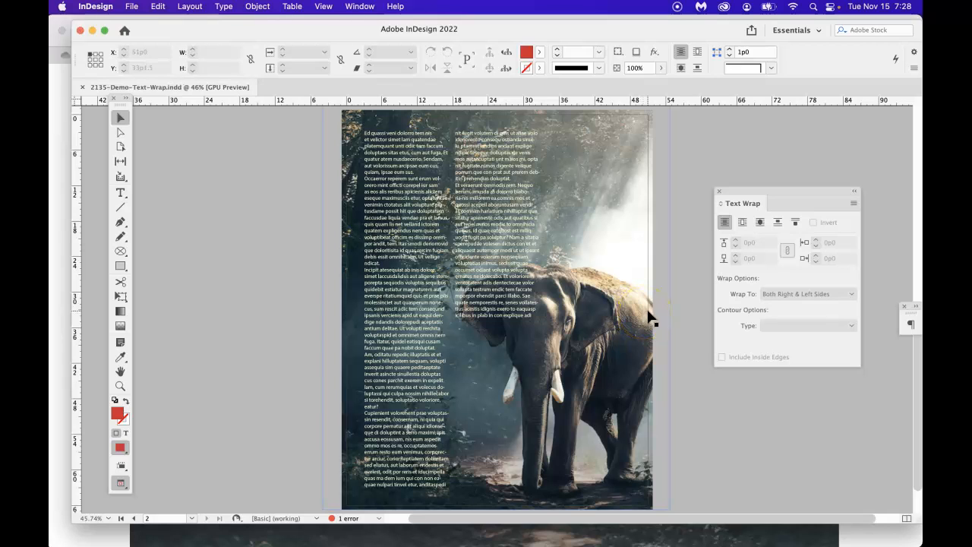
# - Wrap page 2's text around the elephant image's object shape, using Select Subject as the contour type
pyautogui.click(650, 216)
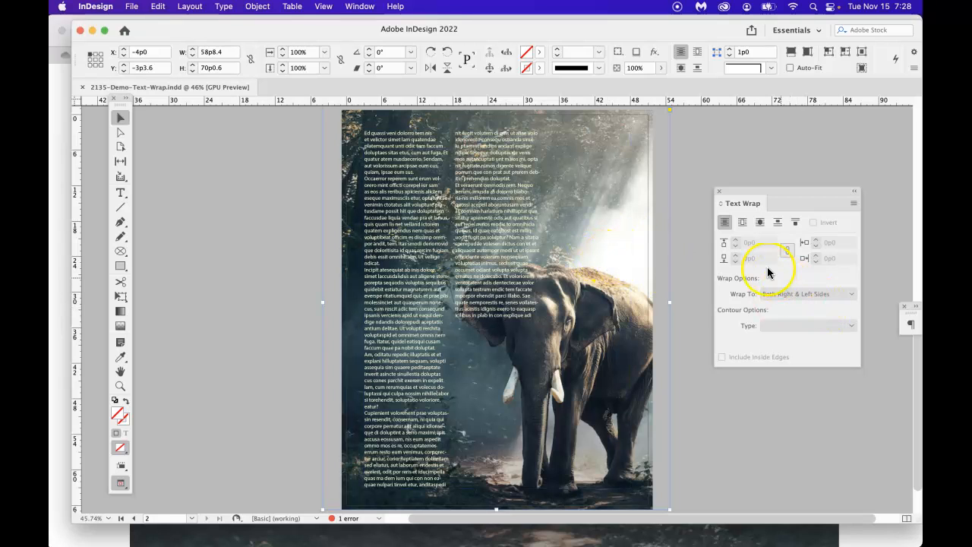
pyautogui.click(759, 223)
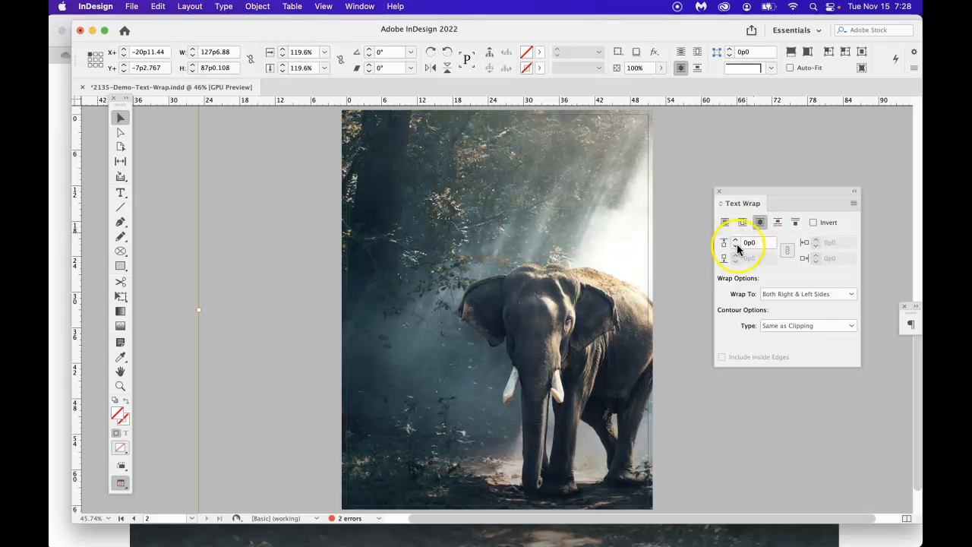
pyautogui.click(809, 325)
pyautogui.click(811, 328)
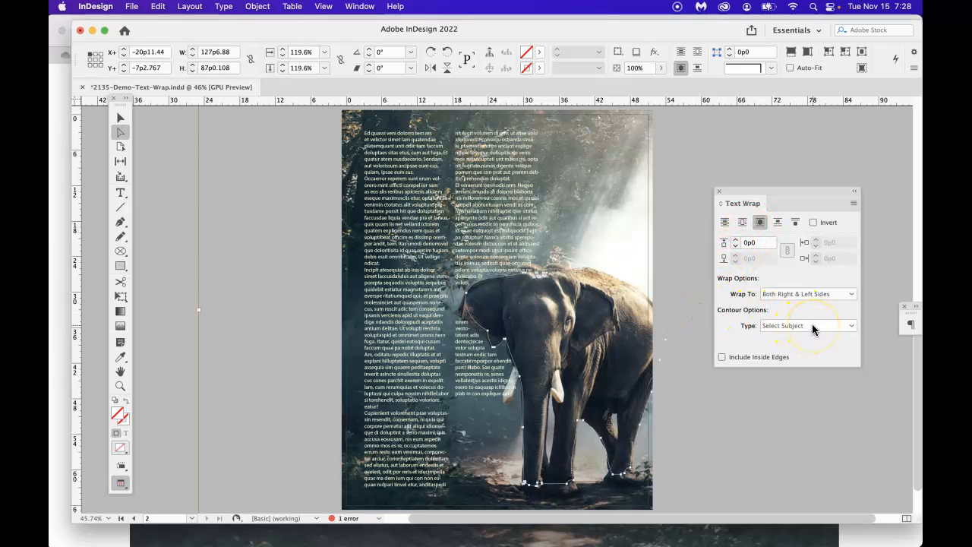
pyautogui.click(811, 327)
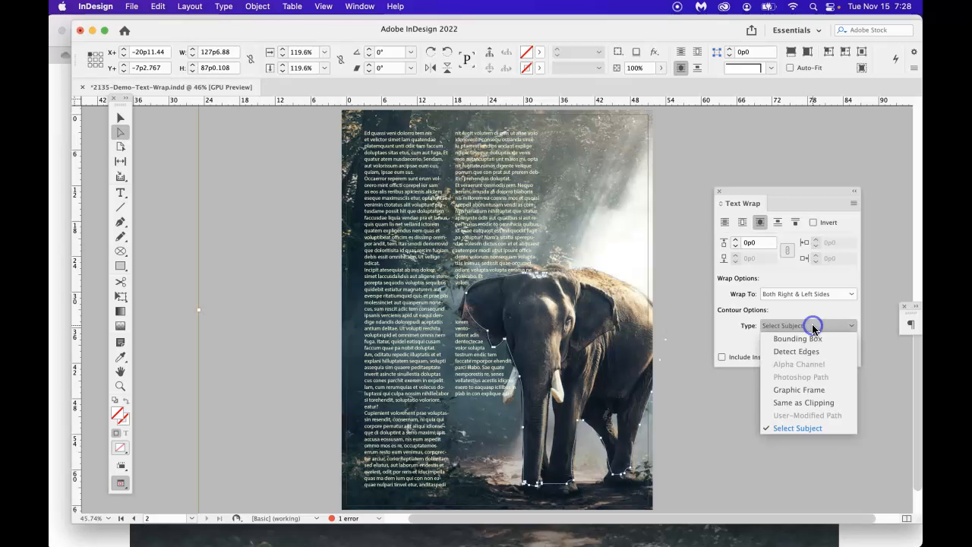
pyautogui.click(806, 429)
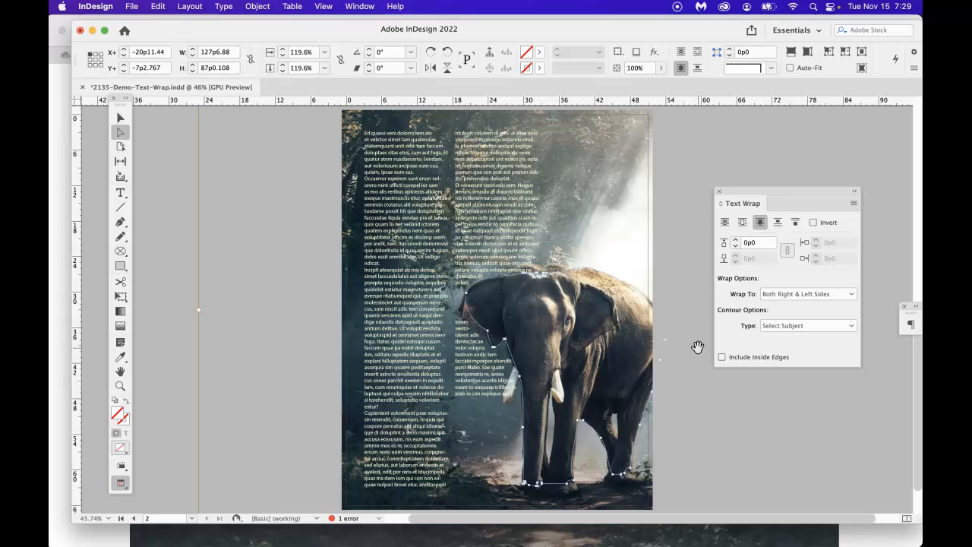
# - Reshape the wrap path outward around the elephant's ear beside the middle text column, using the Direct Selection tool
pyautogui.click(120, 133)
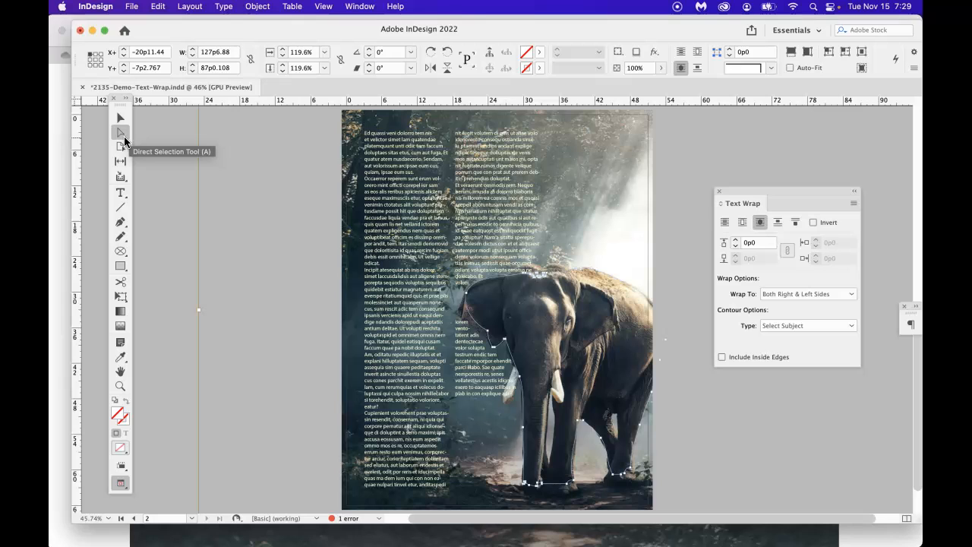
pyautogui.click(119, 134)
pyautogui.click(521, 384)
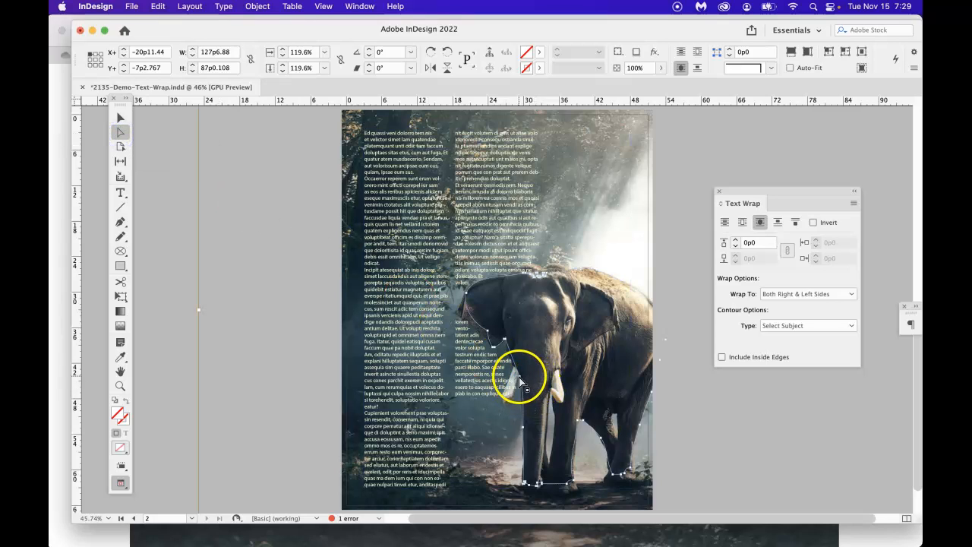
pyautogui.moveTo(494, 340); pyautogui.dragTo(466, 297)
pyautogui.click(466, 298)
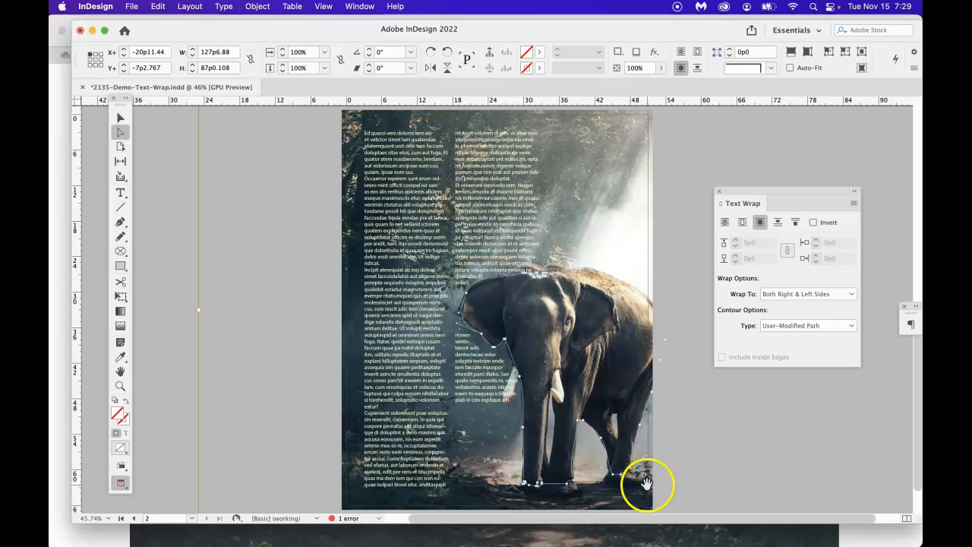
# - Try lowering the top edge of page 2's three-column text frame to about Y 13p2, making it about 50p1 high
pyautogui.click(120, 117)
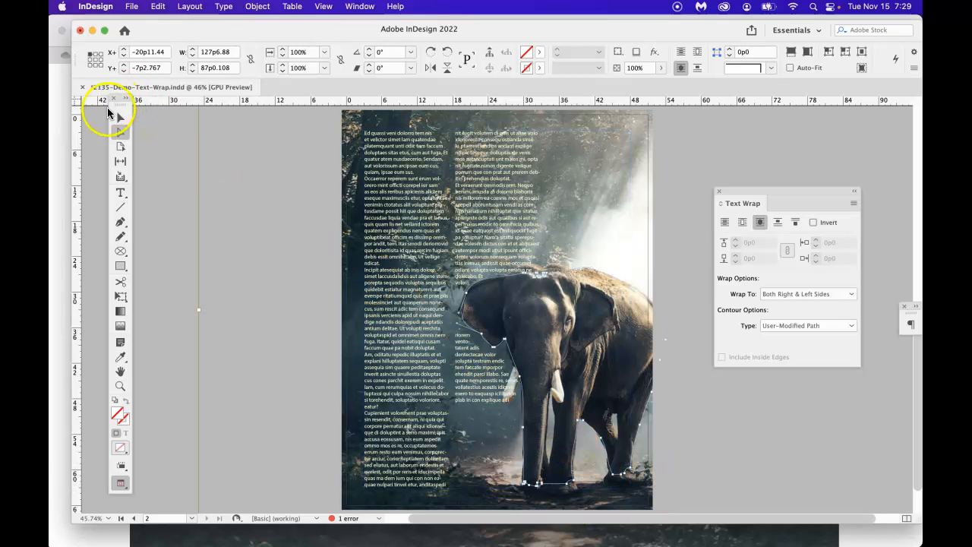
pyautogui.click(453, 180)
pyautogui.click(501, 130)
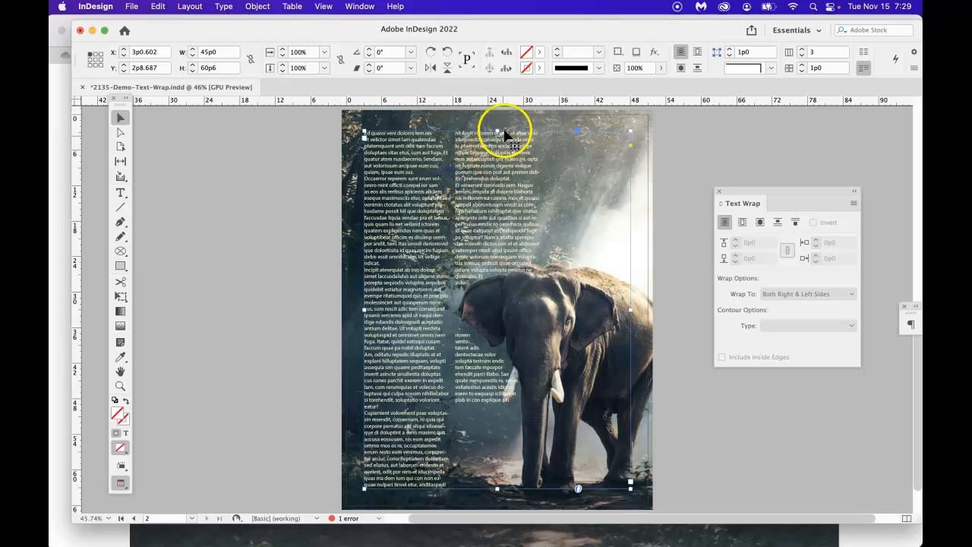
pyautogui.moveTo(497, 131); pyautogui.dragTo(495, 190)
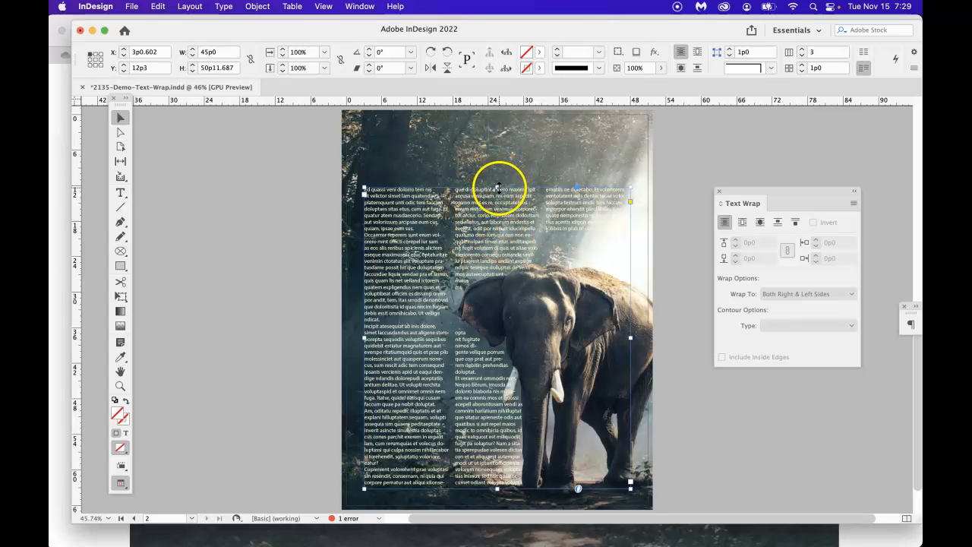
pyautogui.moveTo(498, 186); pyautogui.dragTo(498, 209)
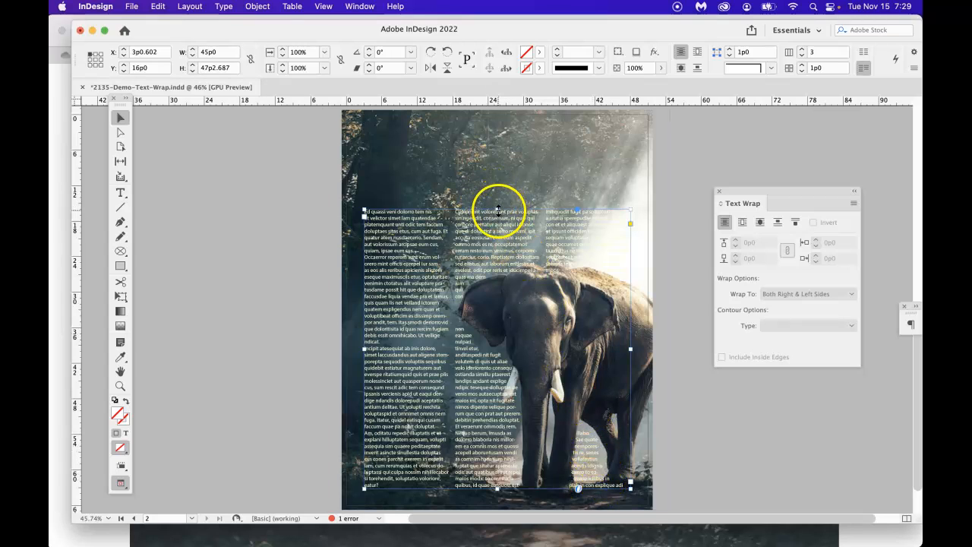
pyautogui.moveTo(498, 208); pyautogui.dragTo(498, 190)
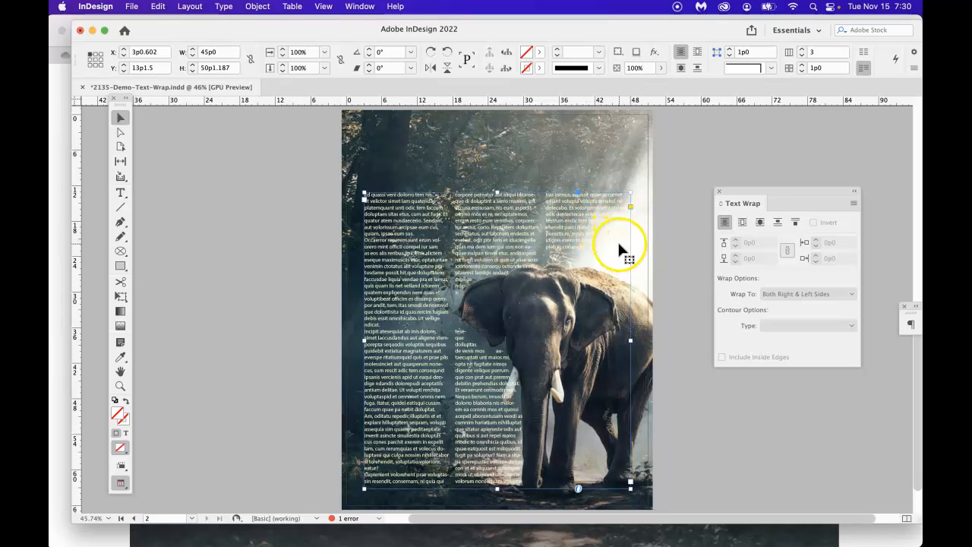
pyautogui.click(699, 459)
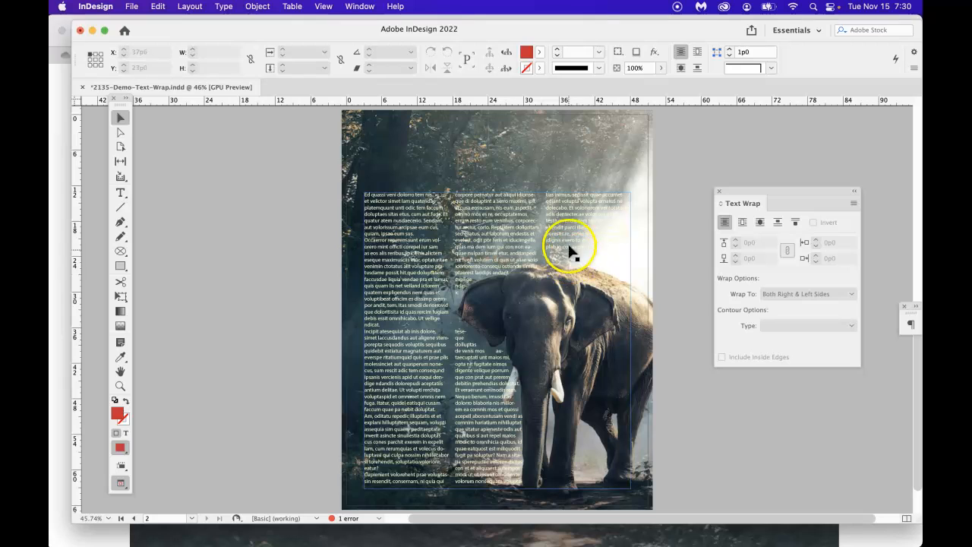
# - Lower the top edge of page 2's text frame to slightly above the elephant's head
pyautogui.click(498, 193)
pyautogui.moveTo(498, 191); pyautogui.dragTo(503, 238)
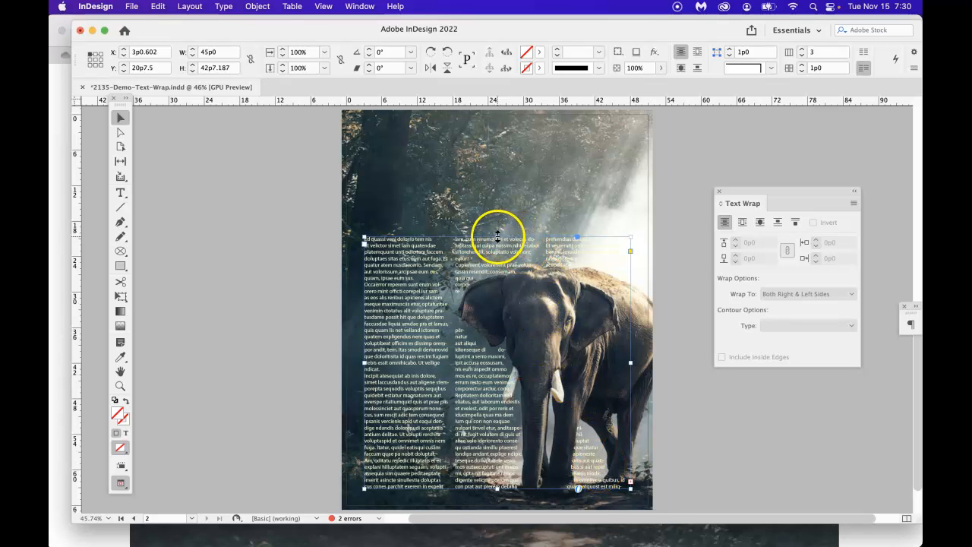
pyautogui.moveTo(496, 237); pyautogui.dragTo(495, 234)
# - Delete the wrap path's anchor points between the elephant's front and rear legs with the Delete Anchor Point tool
pyautogui.click(642, 303)
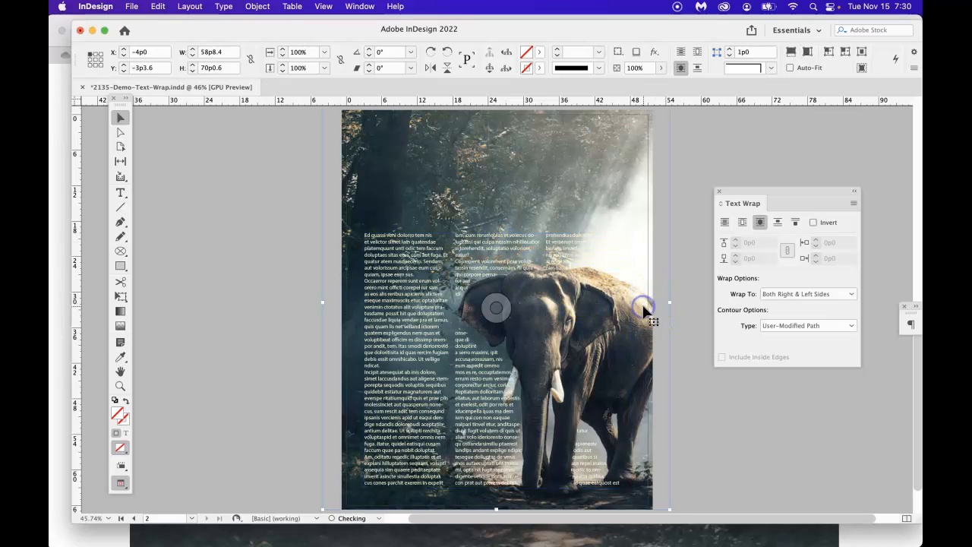
pyautogui.click(120, 132)
pyautogui.click(120, 132)
pyautogui.click(534, 233)
pyautogui.click(629, 200)
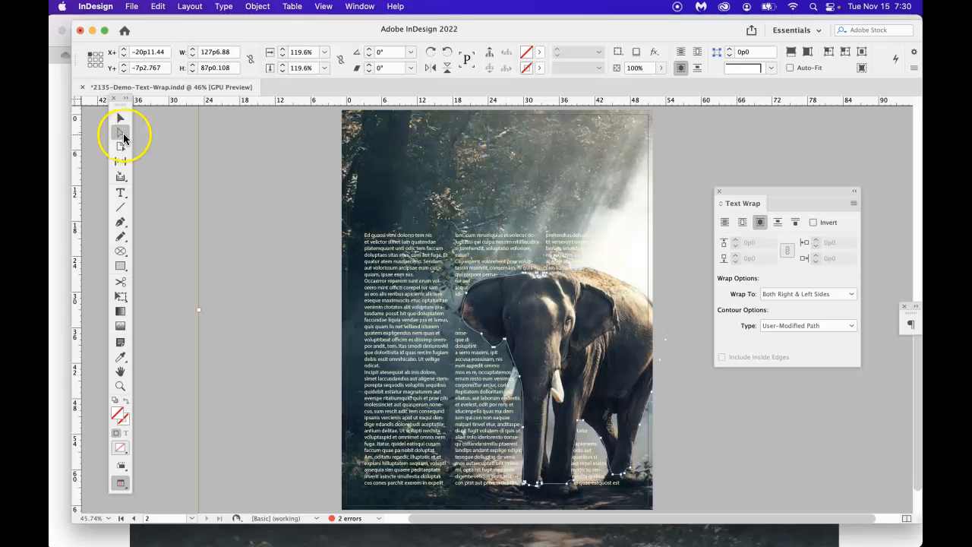
pyautogui.moveTo(121, 221); pyautogui.dragTo(202, 261)
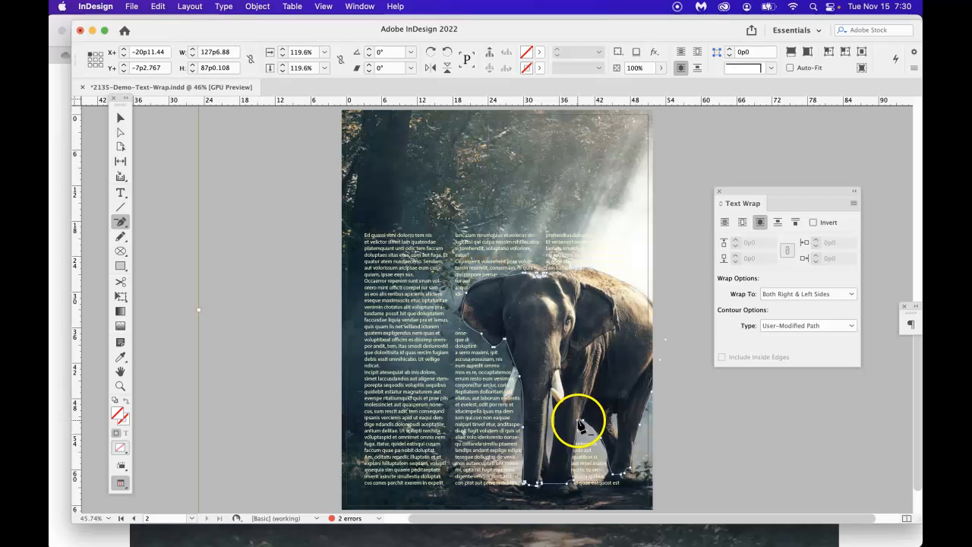
pyautogui.click(578, 422)
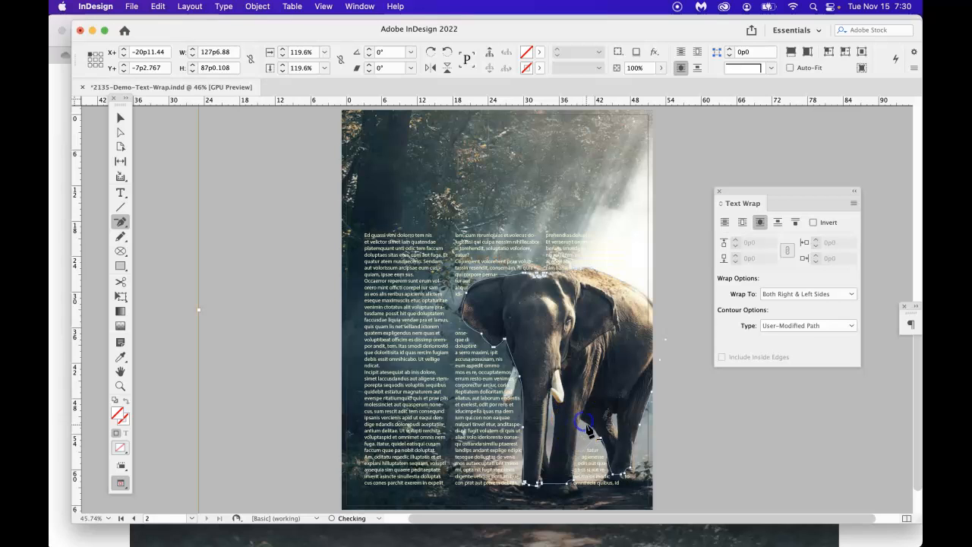
pyautogui.click(607, 478)
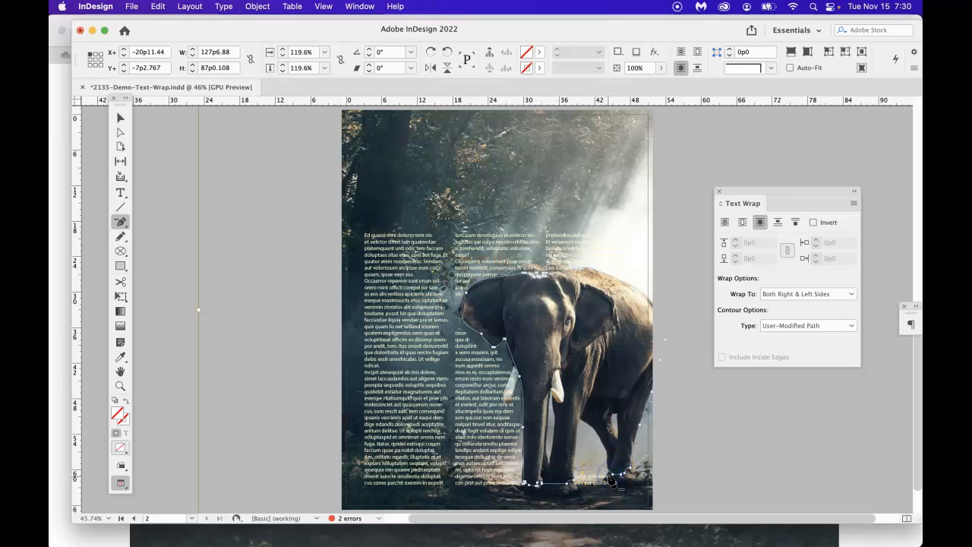
pyautogui.moveTo(581, 484)
pyautogui.mouseDown()
pyautogui.moveTo(597, 486)
pyautogui.moveTo(572, 483)
pyautogui.moveTo(597, 486)
pyautogui.mouseUp()
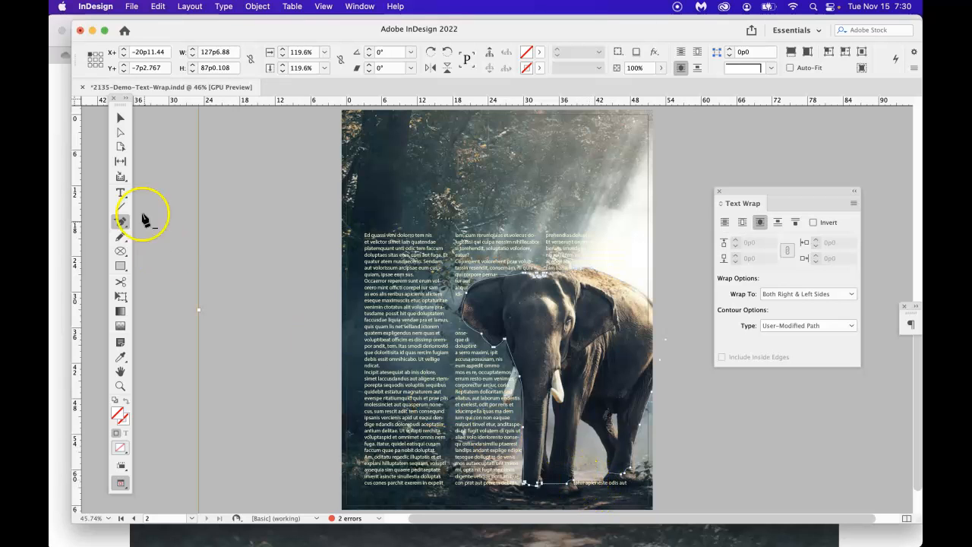
# - Reshape the wrap path's lower edge with the Direct Selection tool, pulling its anchor points below the elephant's feet to clear the stray text there
pyautogui.click(120, 132)
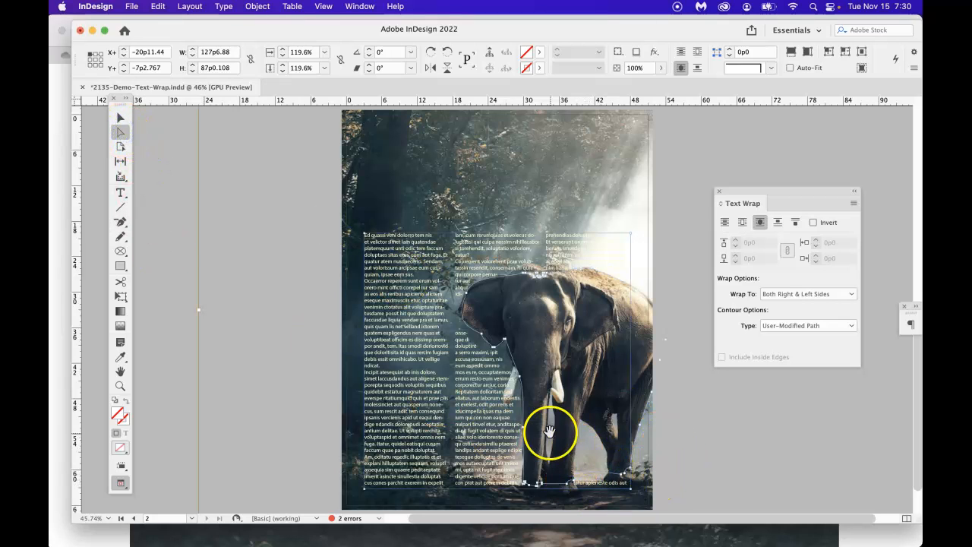
pyautogui.press('z')
pyautogui.click(592, 476)
pyautogui.click(532, 406)
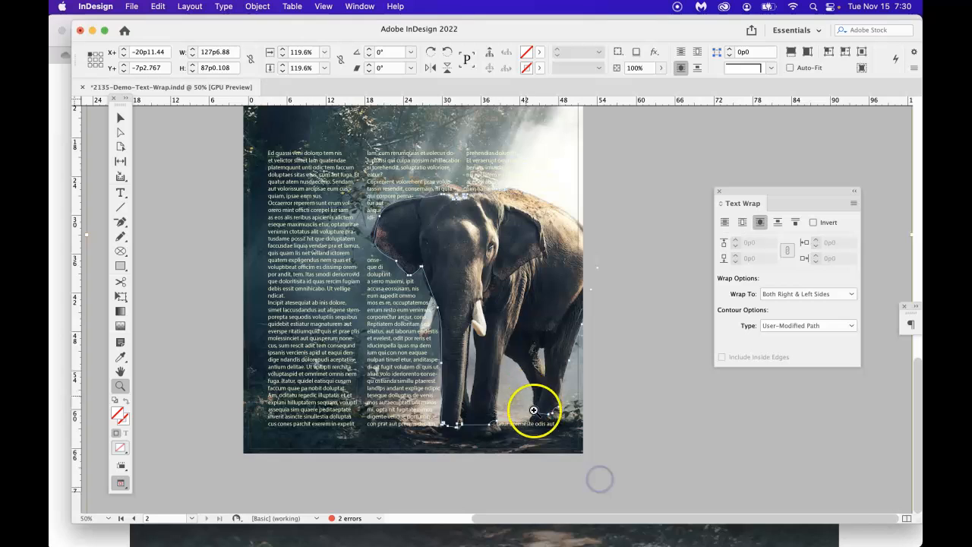
pyautogui.click(469, 373)
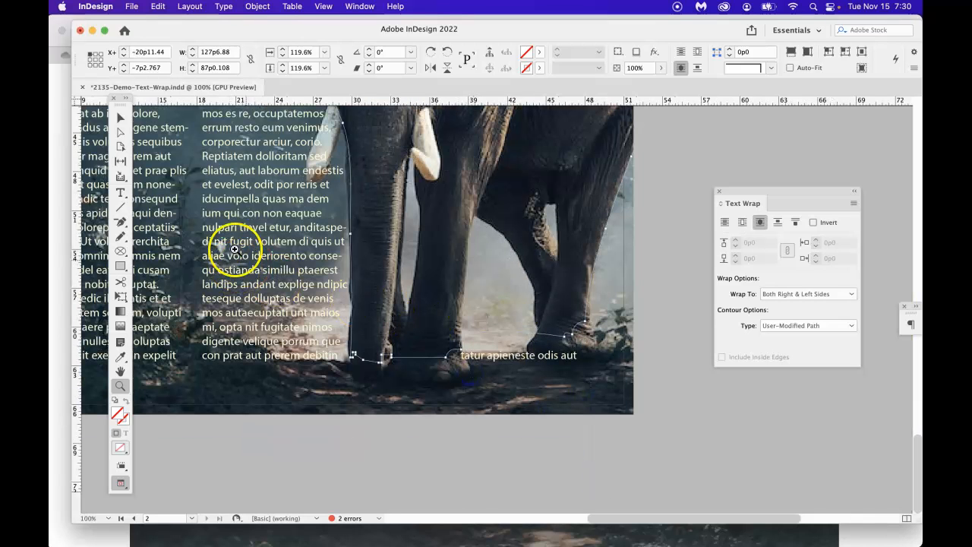
pyautogui.click(119, 135)
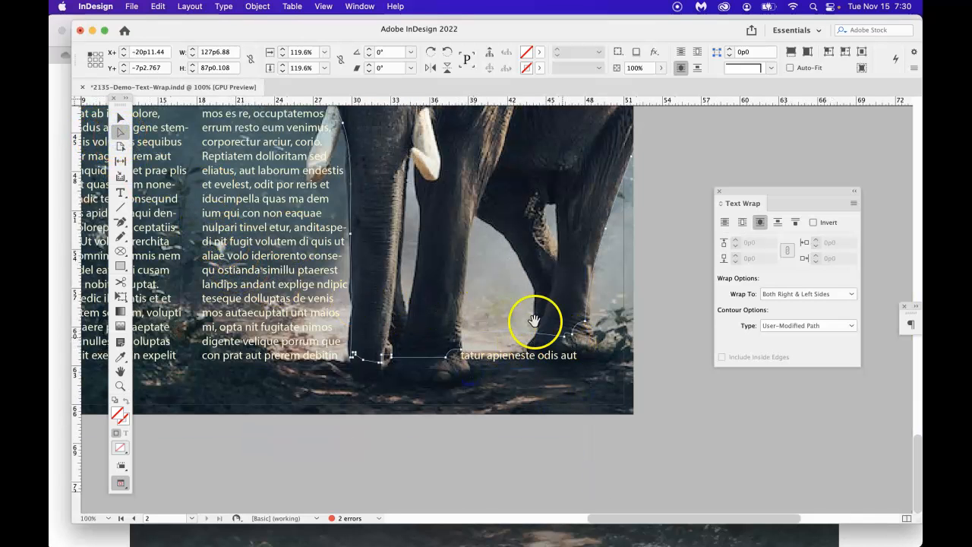
pyautogui.click(598, 300)
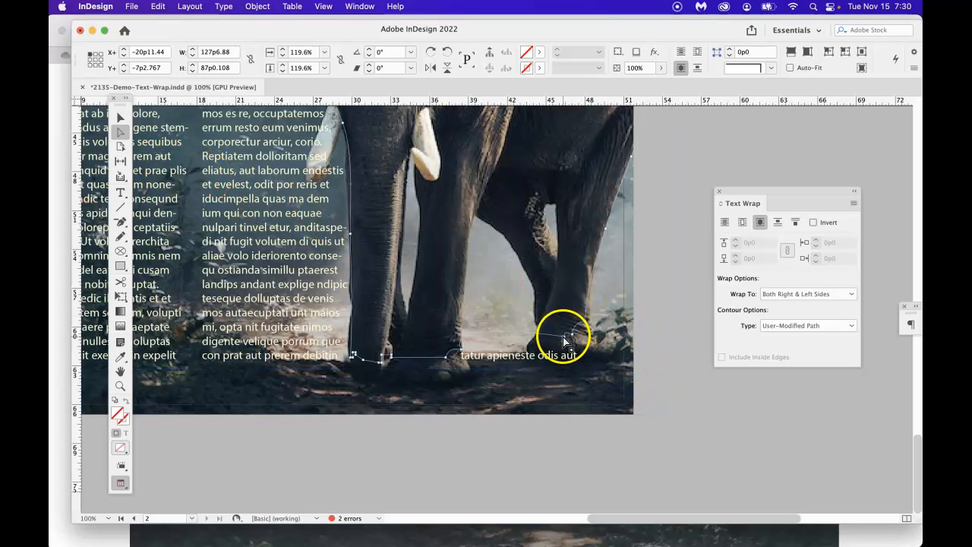
pyautogui.moveTo(563, 339); pyautogui.dragTo(562, 372)
pyautogui.moveTo(460, 352); pyautogui.dragTo(466, 366)
pyautogui.moveTo(577, 349); pyautogui.dragTo(598, 367)
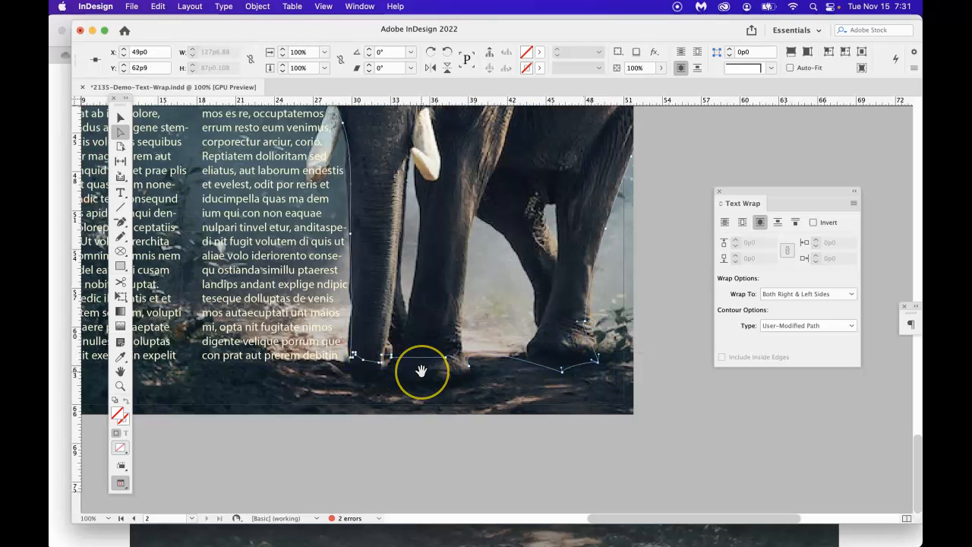
pyautogui.press('super+0')
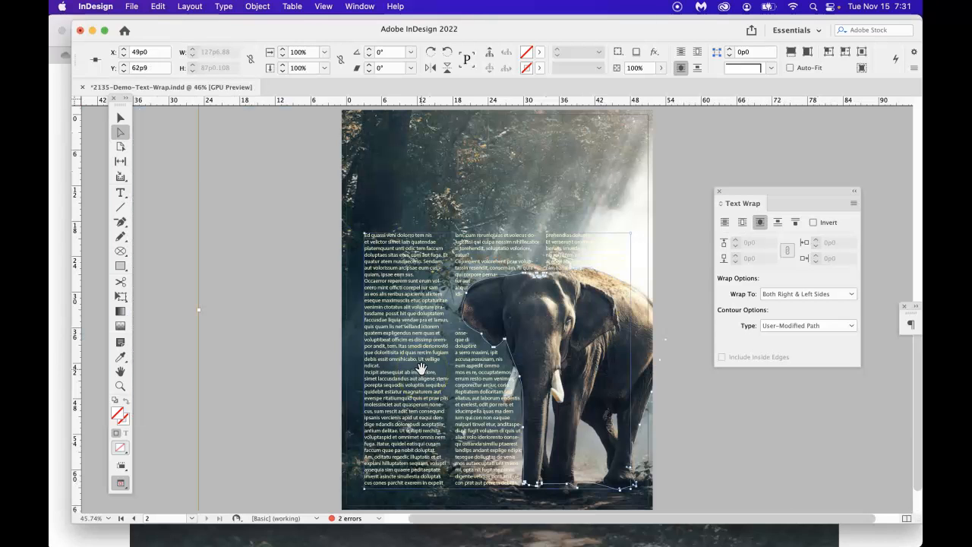
# - Draw an unfilled ellipse frame about 11p4.5 wide and 3p4.5 high over the top of the elephant's head and wrap text around its shape
pyautogui.click(119, 117)
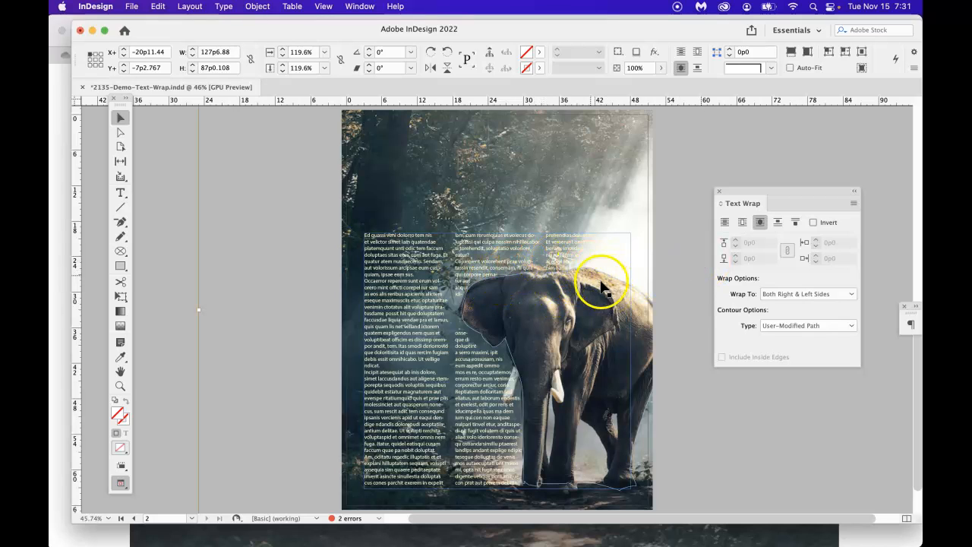
pyautogui.click(156, 186)
pyautogui.click(126, 251)
pyautogui.moveTo(184, 262); pyautogui.dragTo(185, 277)
pyautogui.moveTo(509, 267); pyautogui.dragTo(582, 285)
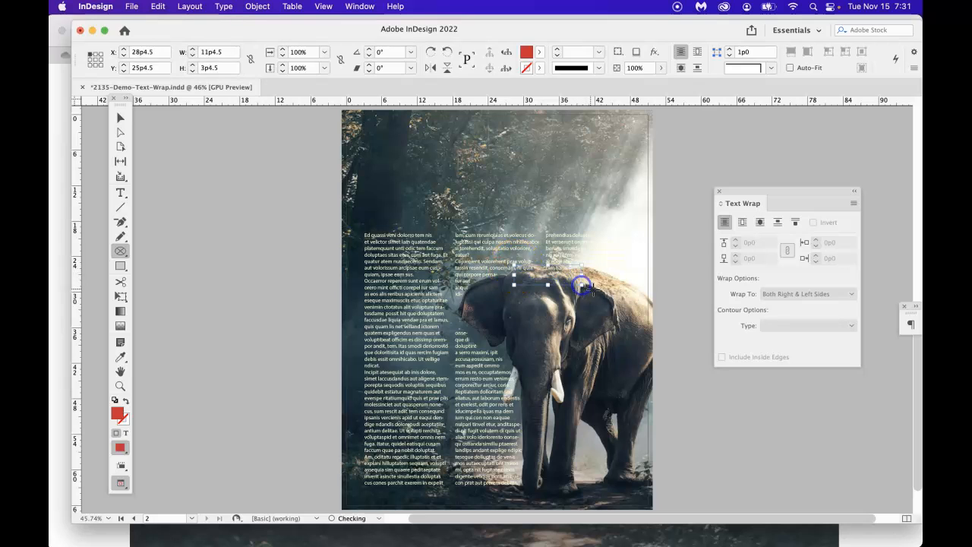
pyautogui.click(760, 223)
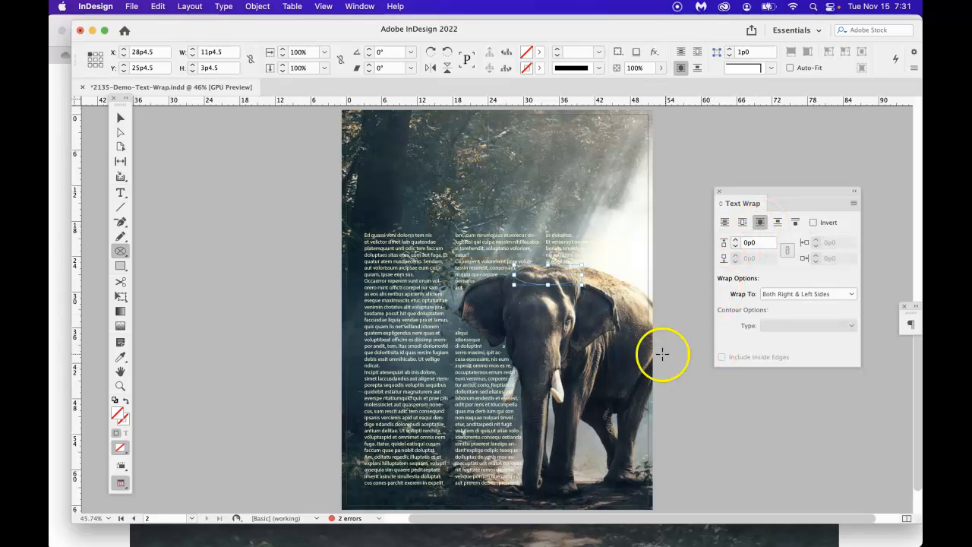
# - Select the elephant photo's frame and its image content in turn to examine the text wrap and contour settings
pyautogui.click(122, 119)
pyautogui.click(332, 163)
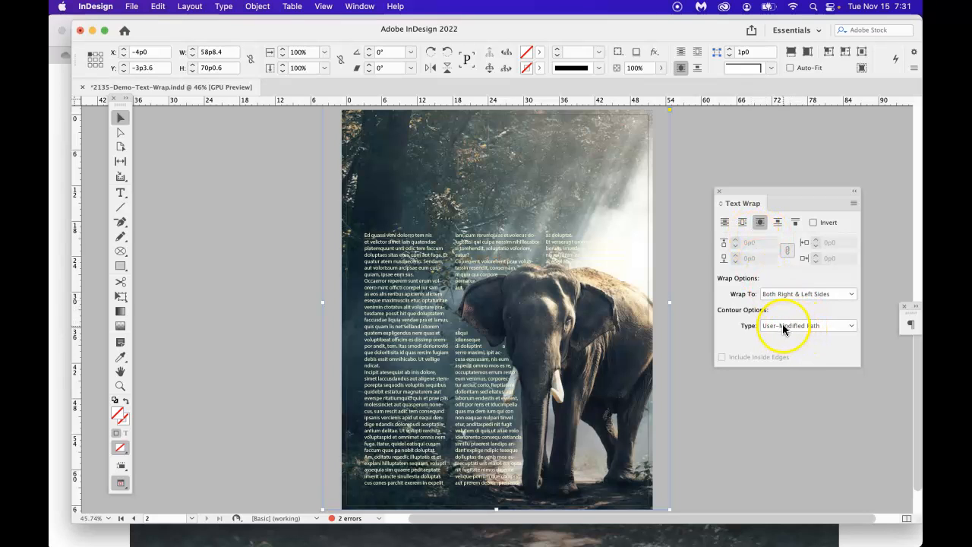
pyautogui.click(119, 134)
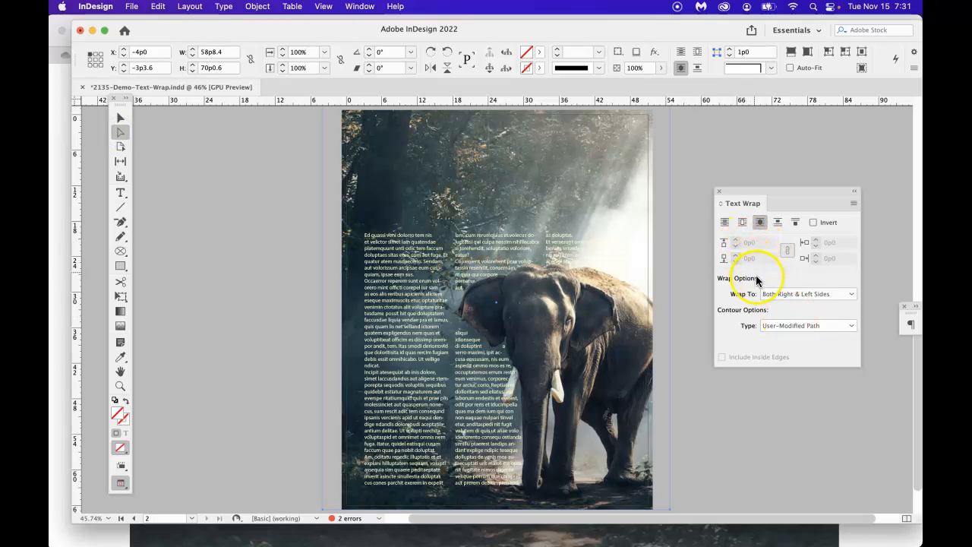
pyautogui.click(641, 316)
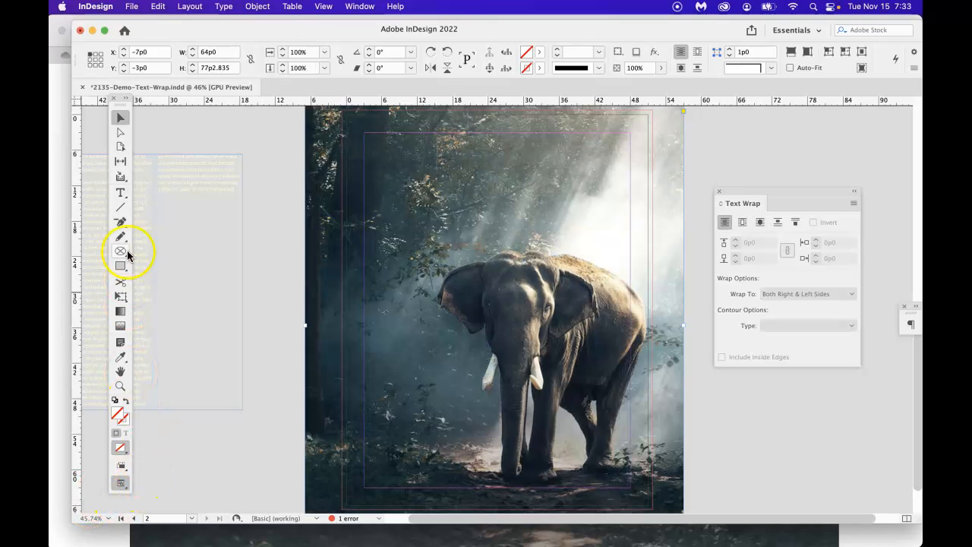
# - Move the three-column text frame from the pasteboard over the elephant photo and raise its top edge to about Y 14p1.5
pyautogui.moveTo(174, 186); pyautogui.dragTo(559, 256)
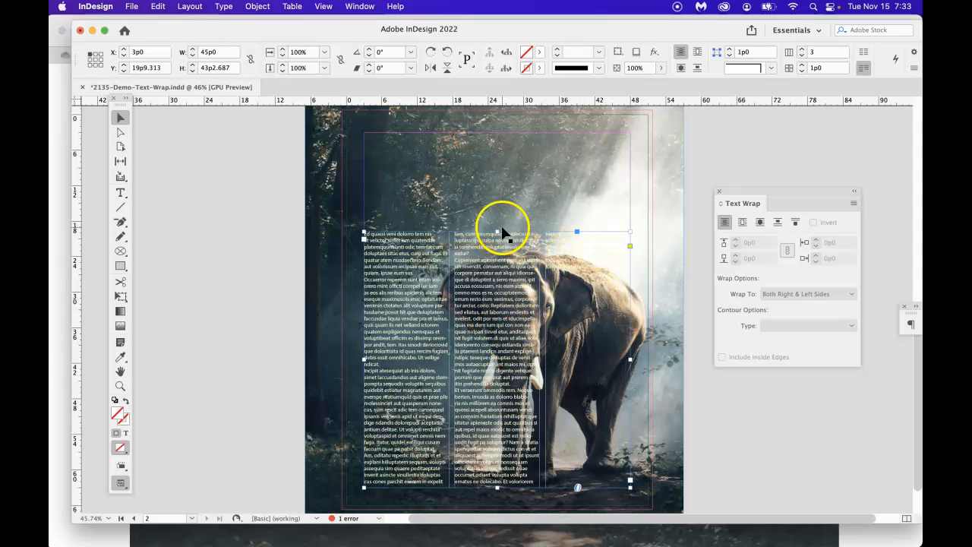
pyautogui.moveTo(497, 227); pyautogui.dragTo(498, 199)
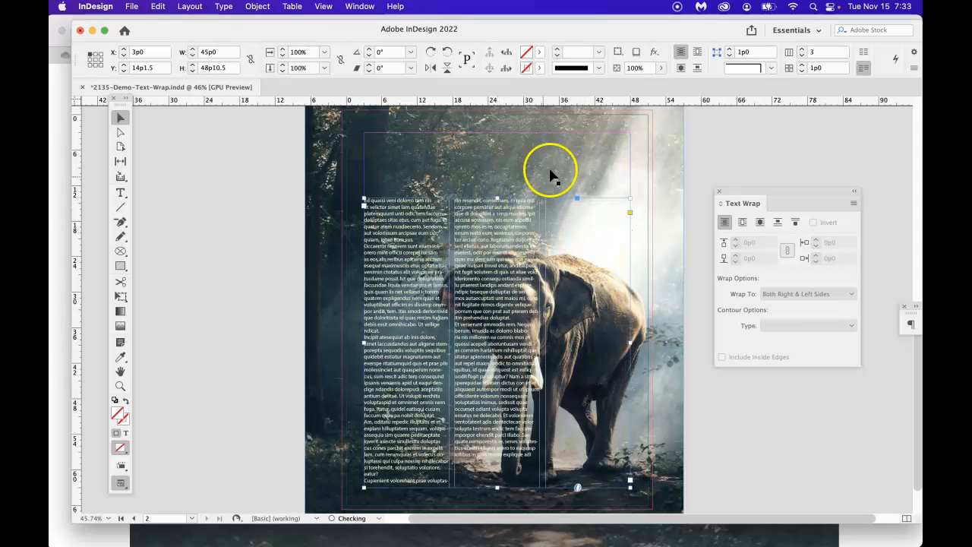
# - Wrap text around the object shape of the elephant image with the contour type set to Select Subject
pyautogui.click(627, 154)
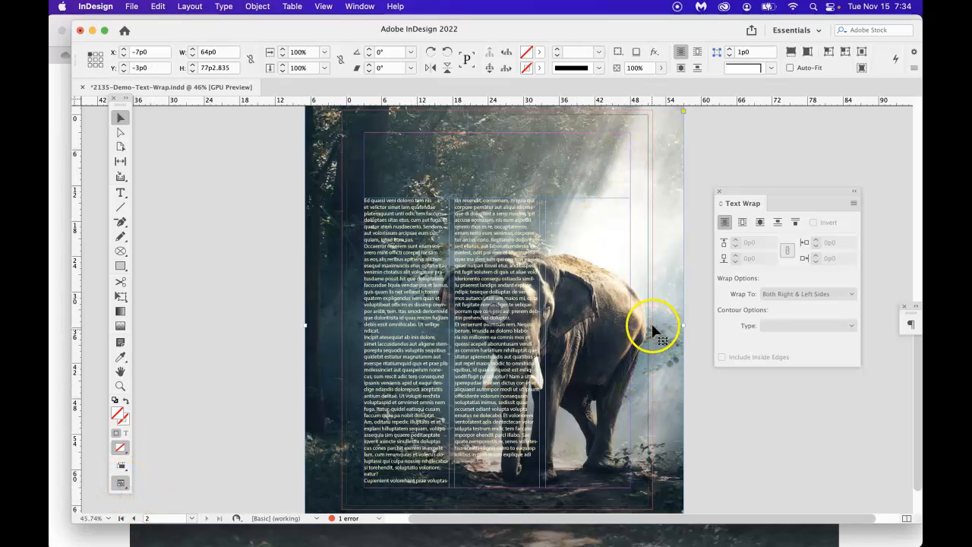
pyautogui.click(759, 223)
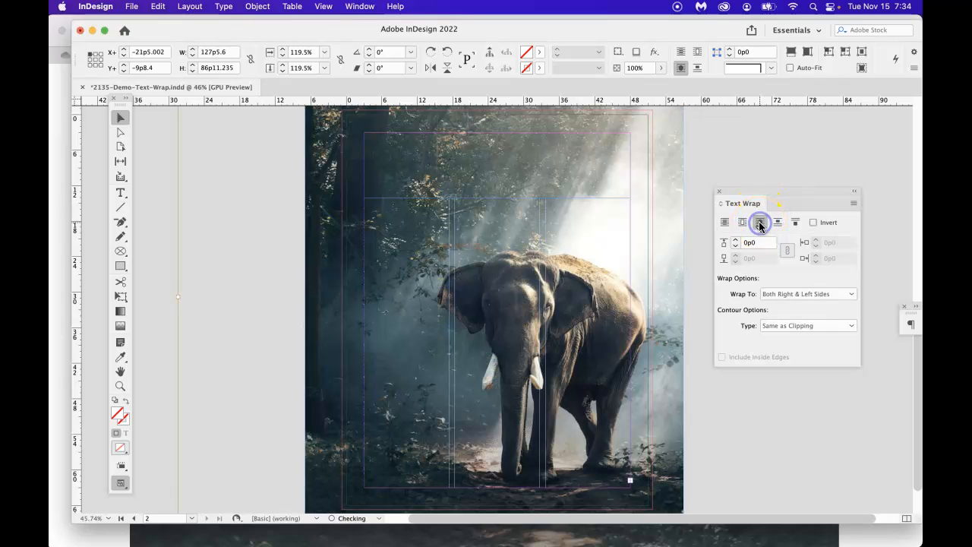
pyautogui.click(791, 326)
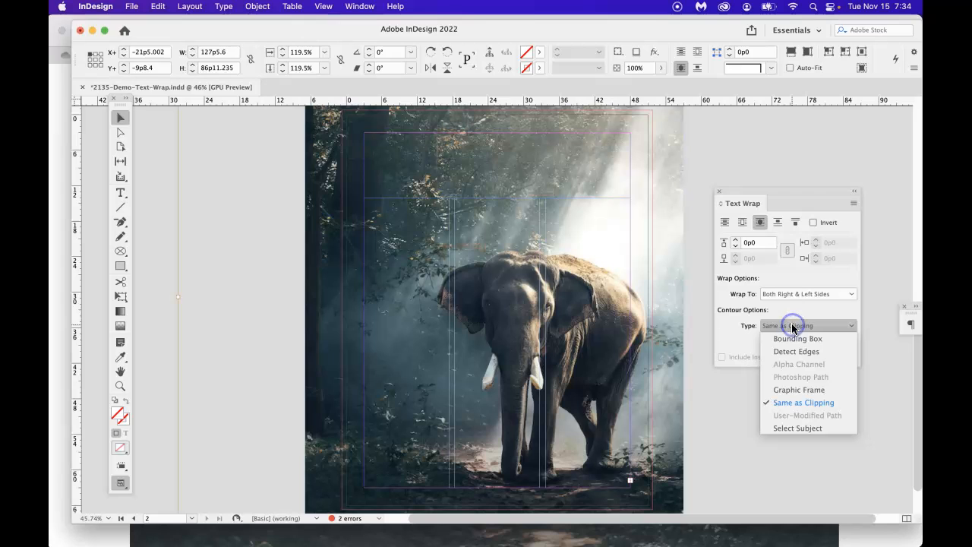
pyautogui.click(801, 429)
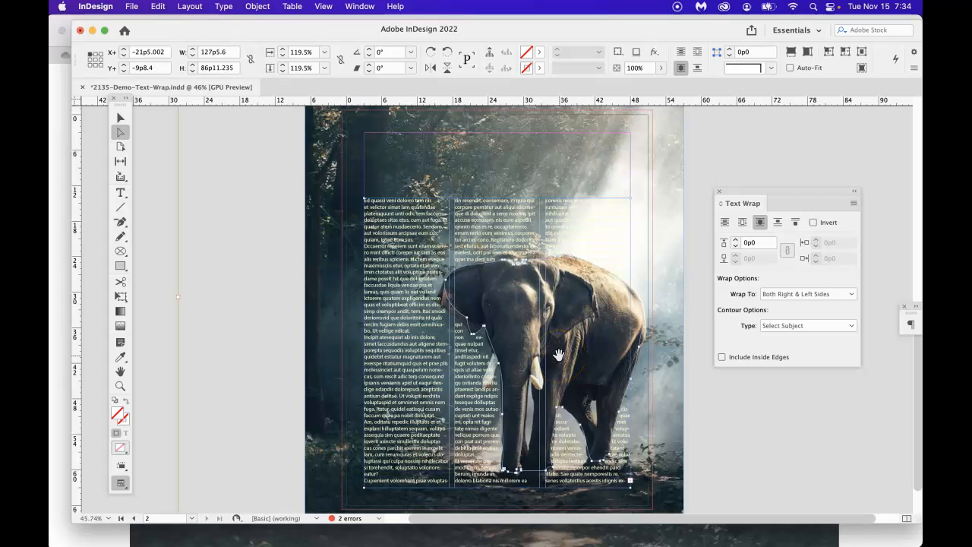
# - Set the wrap offset around the elephant to 0p9 and show the deselected page in Preview mode
pyautogui.click(735, 240)
pyautogui.click(734, 240)
pyautogui.click(735, 240)
pyautogui.click(735, 240)
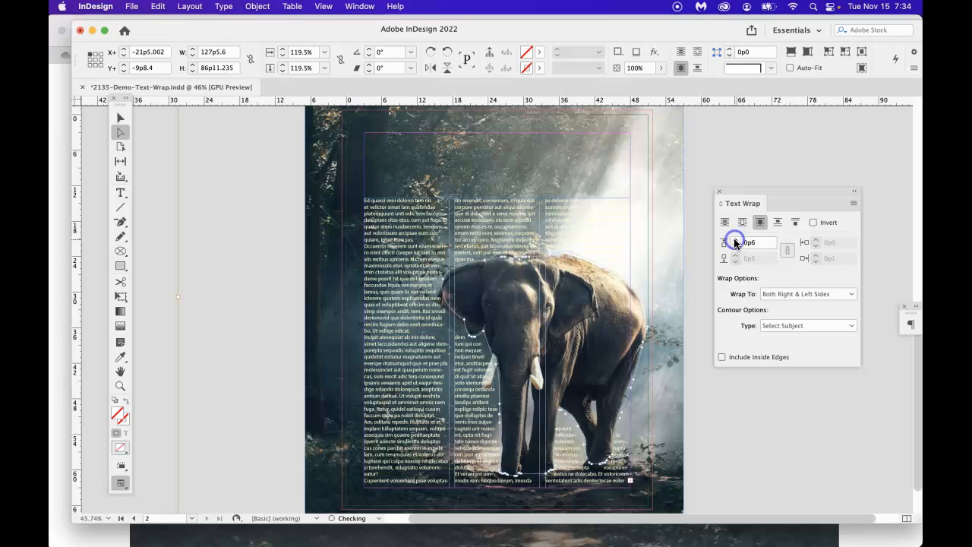
pyautogui.click(735, 240)
pyautogui.click(734, 240)
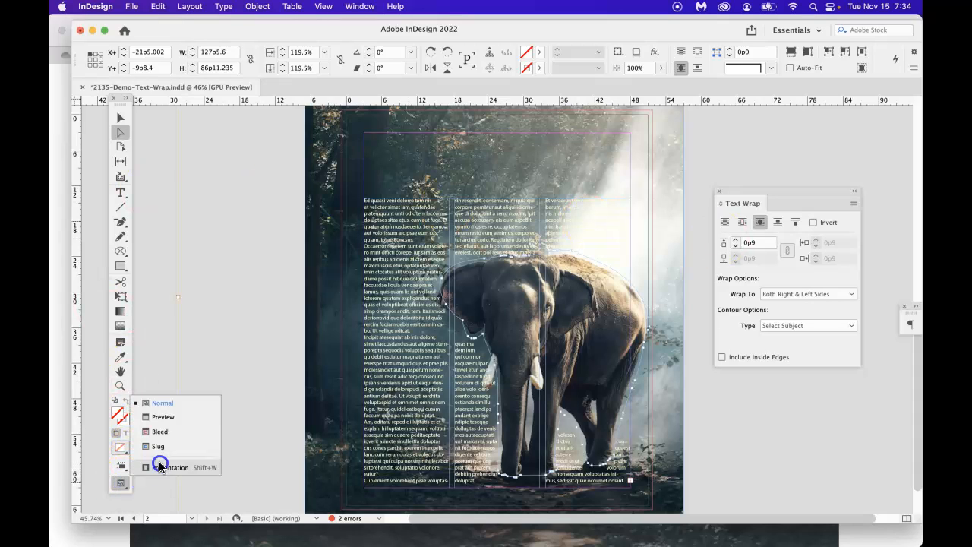
pyautogui.click(163, 416)
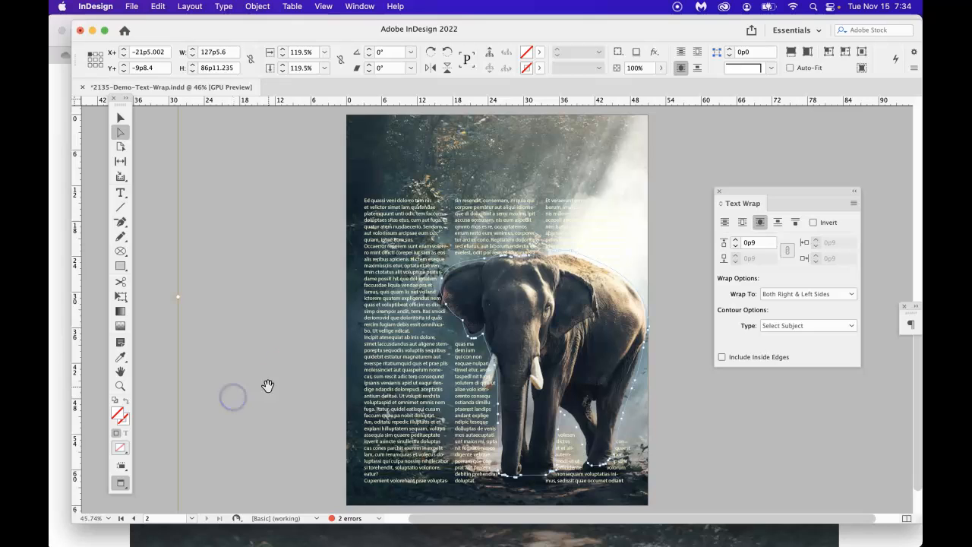
pyautogui.click(167, 224)
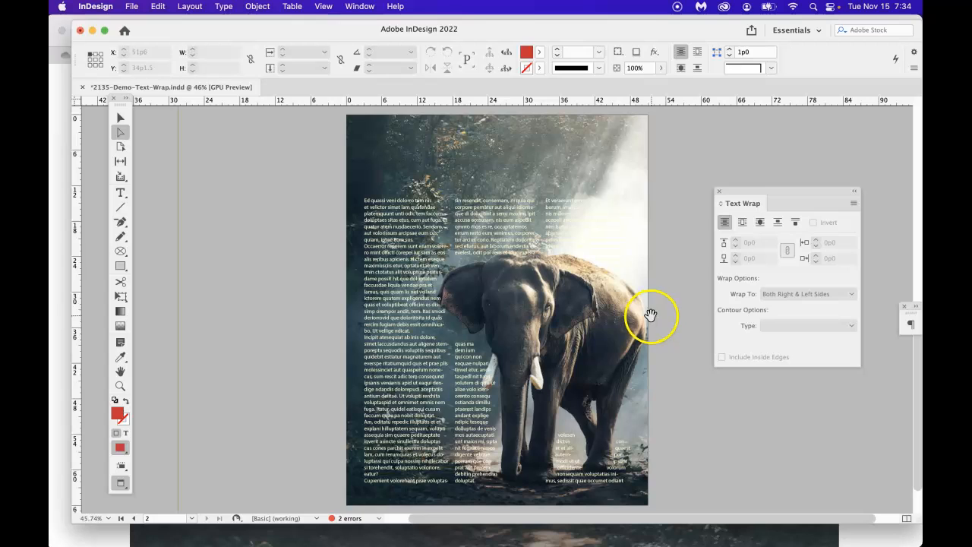
# - Reselect the elephant image with the Direct Selection tool to examine the wrap path and the text between its legs
pyautogui.click(120, 134)
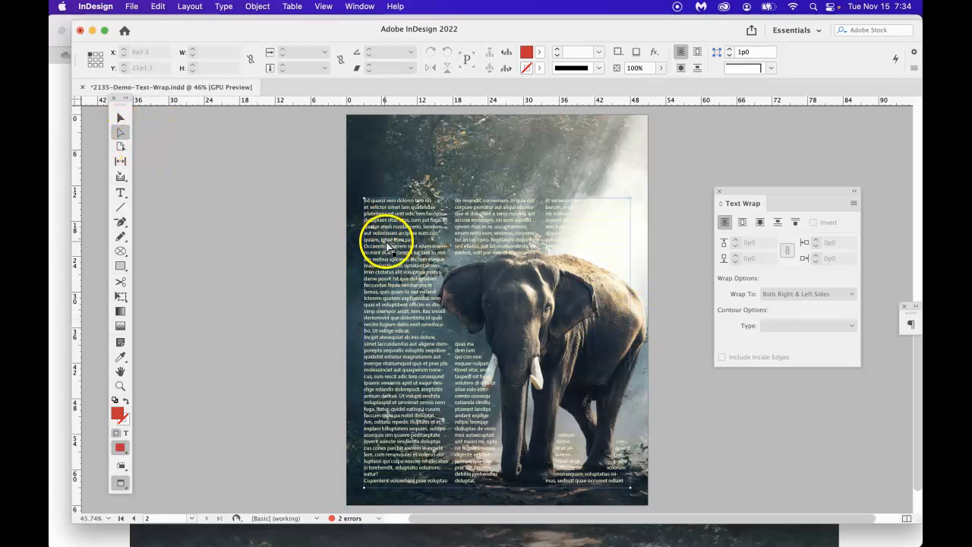
pyautogui.click(478, 166)
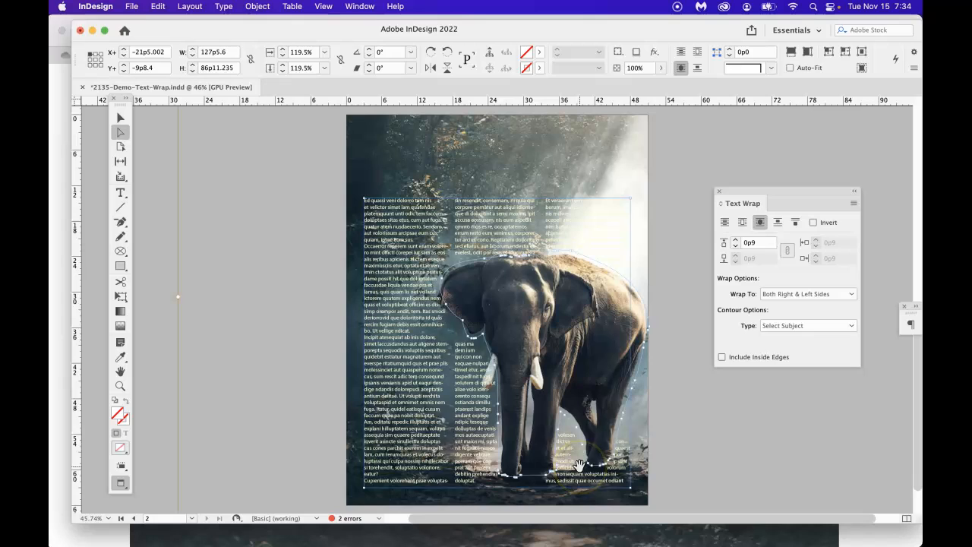
pyautogui.moveTo(561, 454); pyautogui.dragTo(557, 455)
pyautogui.click(264, 377)
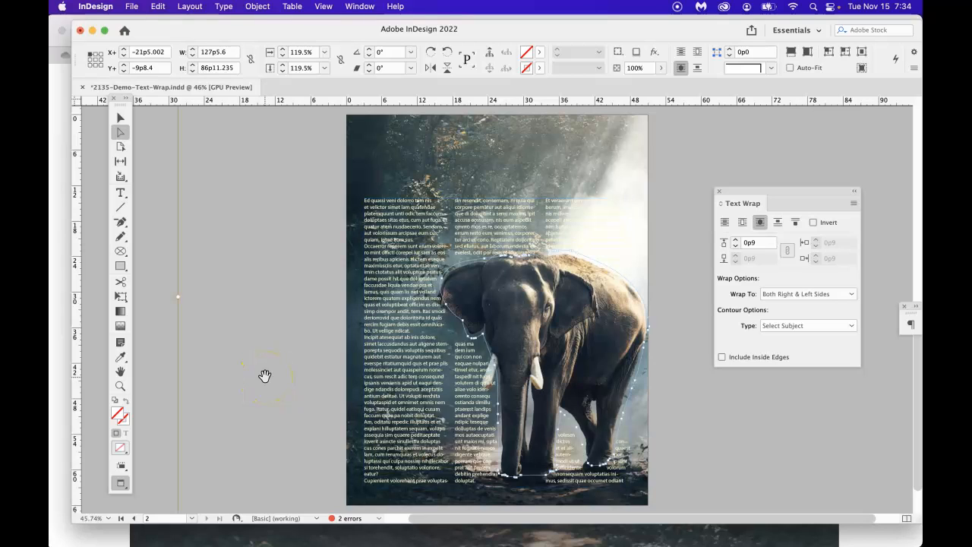